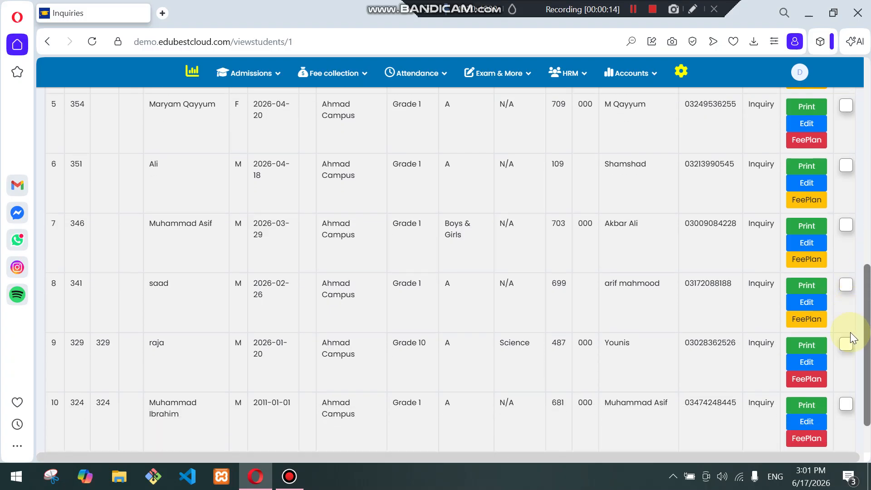
# Step: Look through the student inquiries list, including its filters and the actions offered for each record
pyautogui.scroll(3, 849, 347)
pyautogui.moveTo(863, 290); pyautogui.dragTo(844, 135)
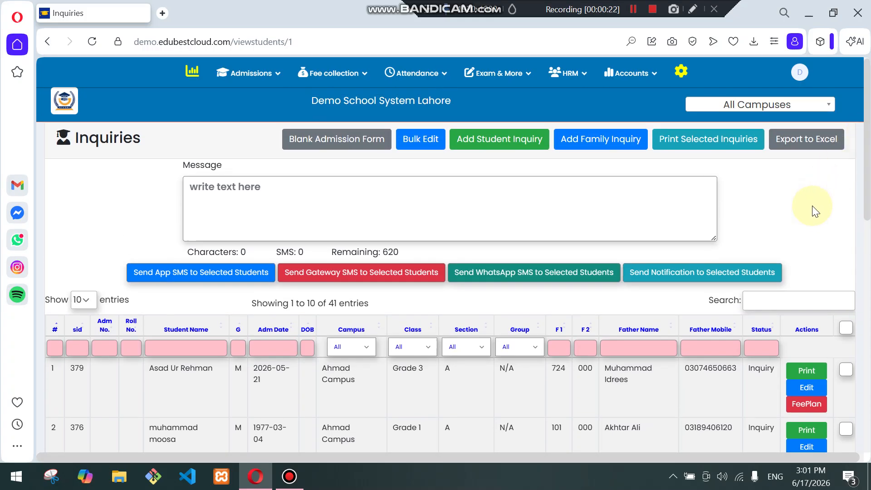
pyautogui.scroll(-1, 548, 394)
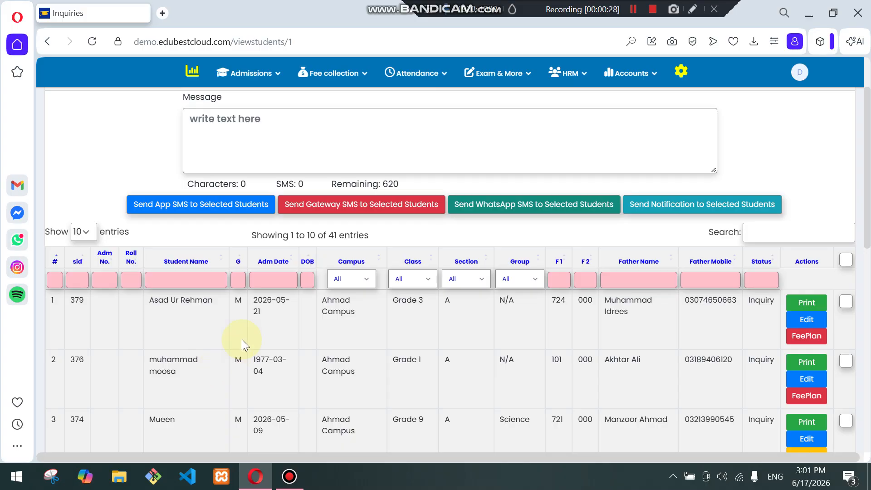
pyautogui.scroll(1, 242, 340)
pyautogui.scroll(-4, 234, 380)
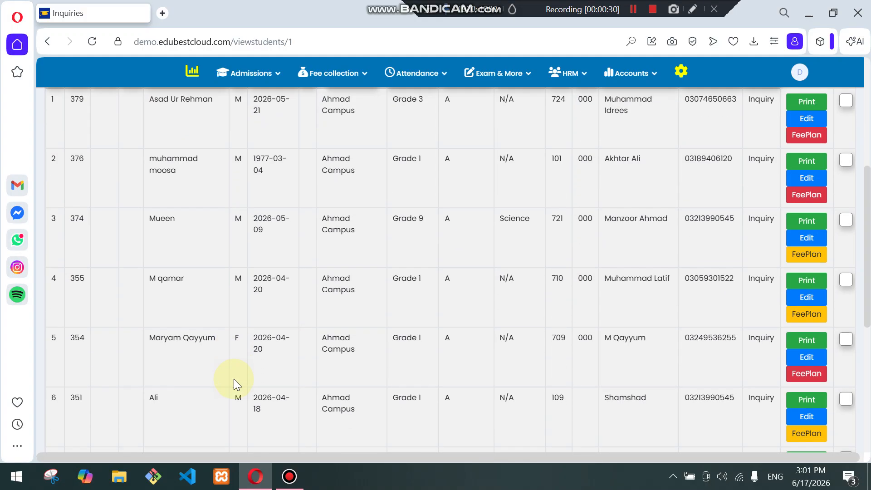
pyautogui.scroll(-5, 233, 379)
pyautogui.scroll(5, 233, 379)
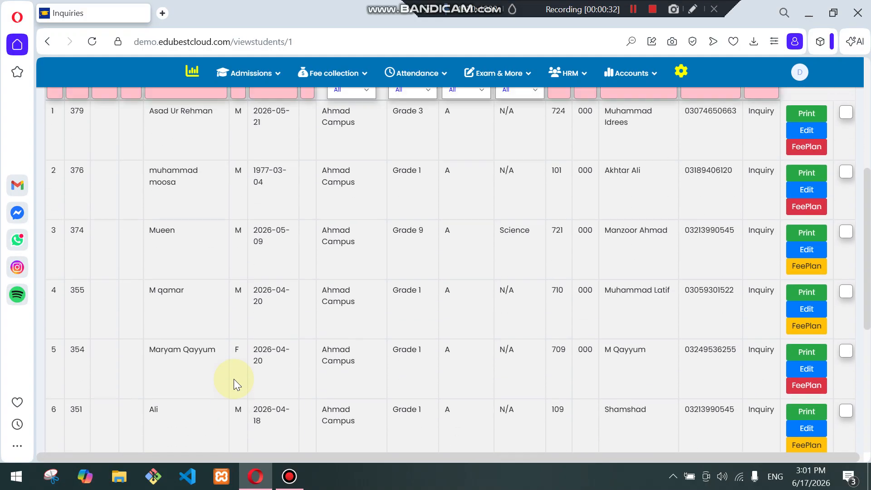
pyautogui.scroll(5, 233, 379)
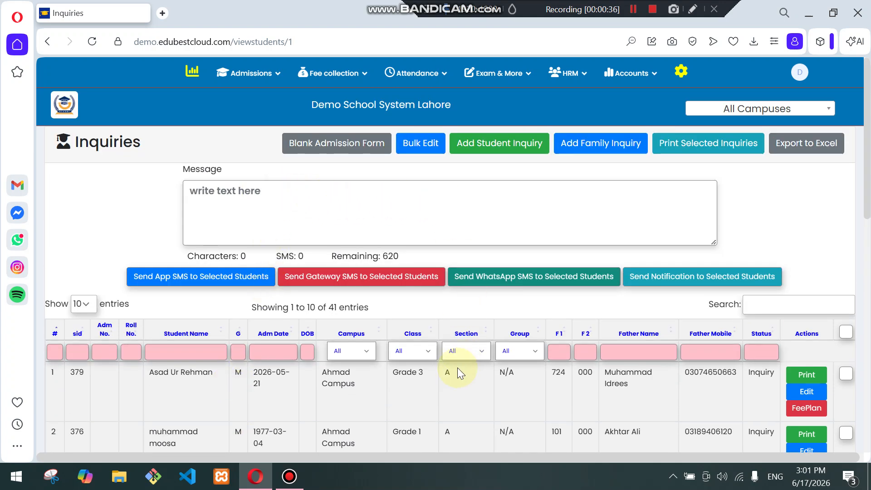
# Step: Open a new student inquiry form and review its gender, father name and father mobile number fields
pyautogui.click(486, 150)
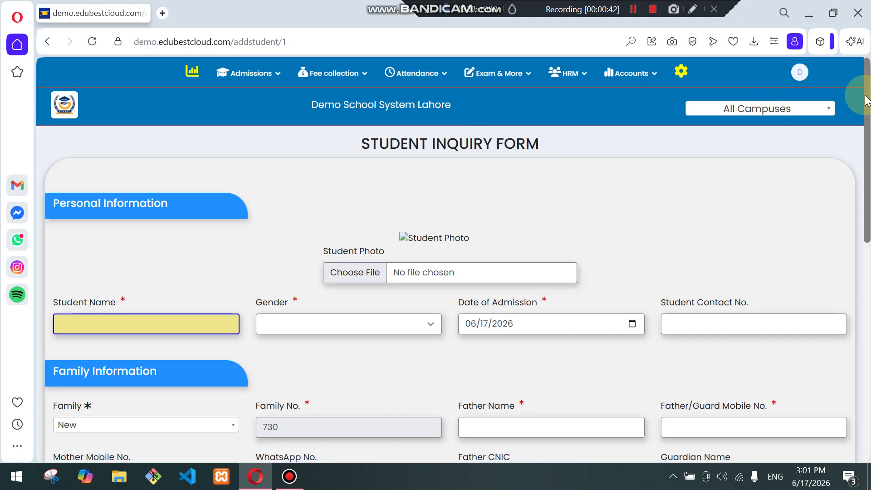
pyautogui.scroll(-3, 853, 145)
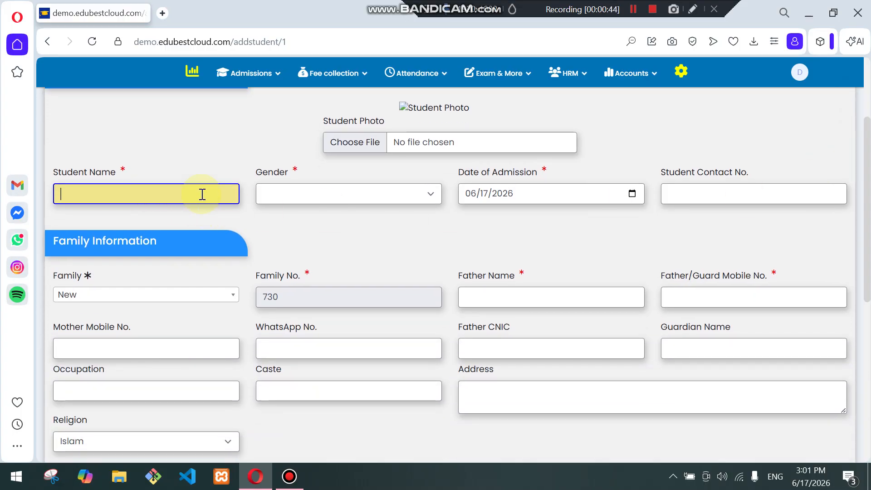
pyautogui.click(317, 194)
pyautogui.click(529, 239)
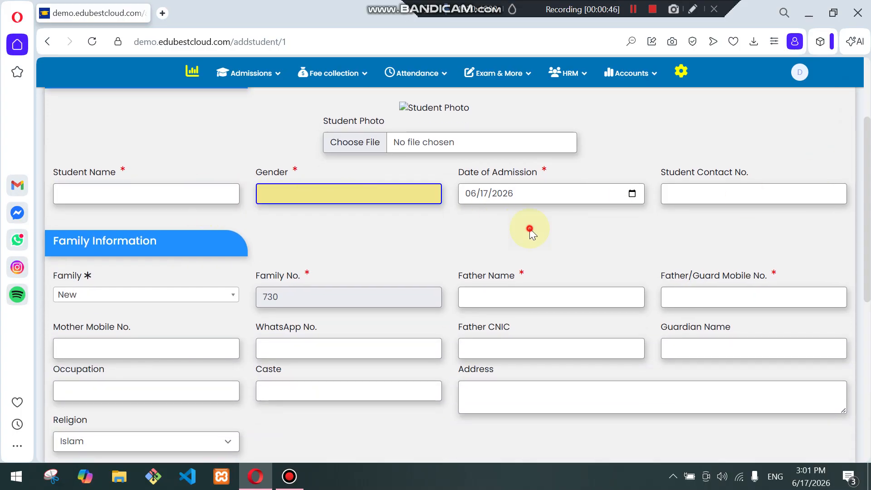
pyautogui.click(499, 297)
pyautogui.click(678, 300)
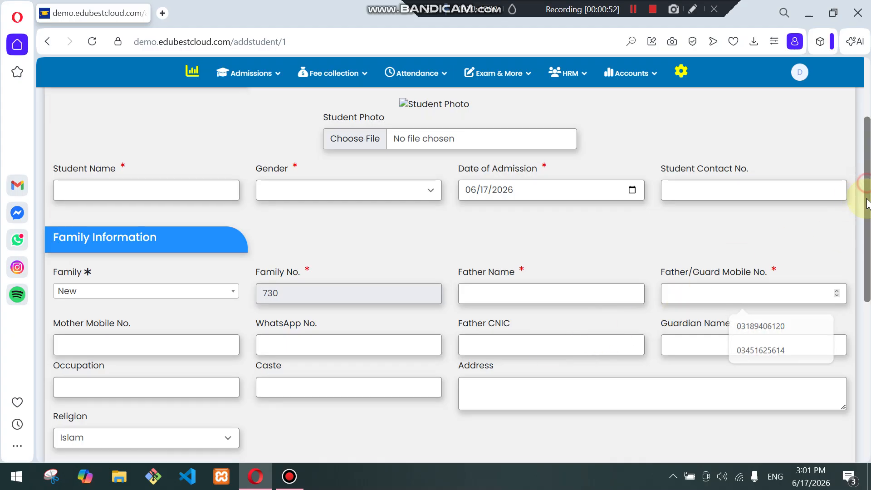
# Step: In the student inquiry's office information, set the campus to Ahmad Campus, class to Nursery and section to A
pyautogui.moveTo(865, 189); pyautogui.dragTo(856, 346)
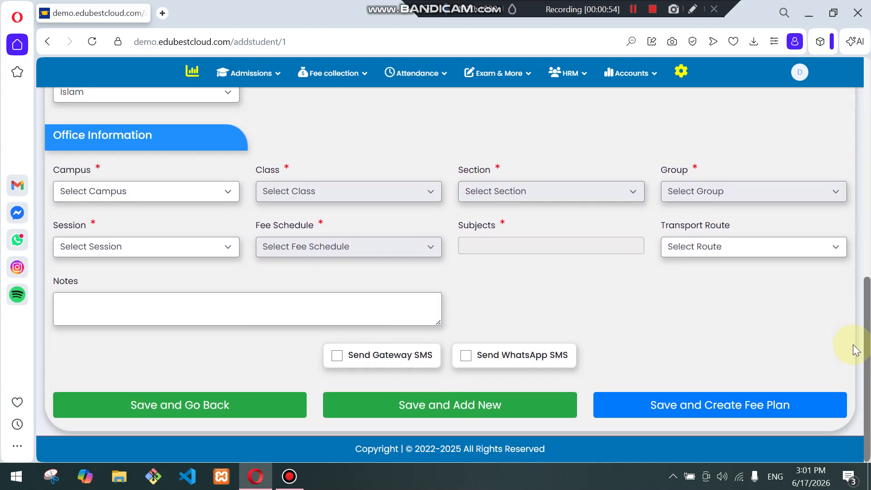
pyautogui.click(216, 198)
pyautogui.click(204, 226)
pyautogui.click(321, 189)
pyautogui.click(309, 231)
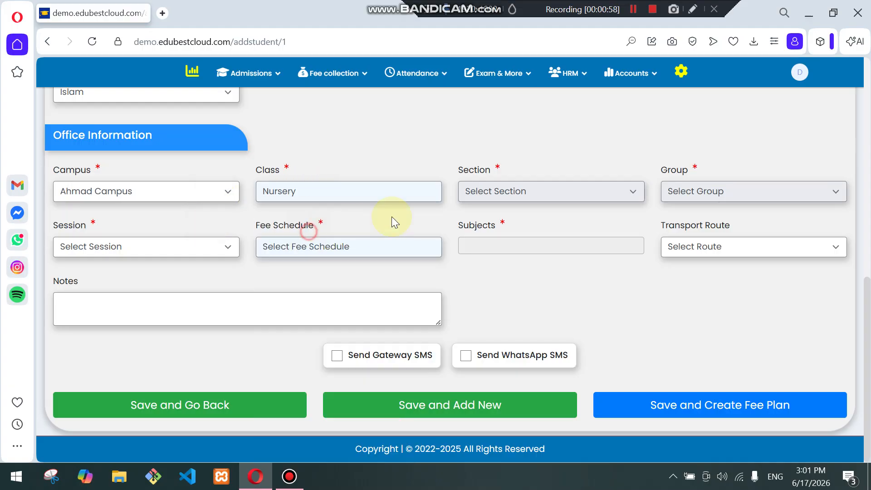
pyautogui.click(492, 191)
pyautogui.click(473, 230)
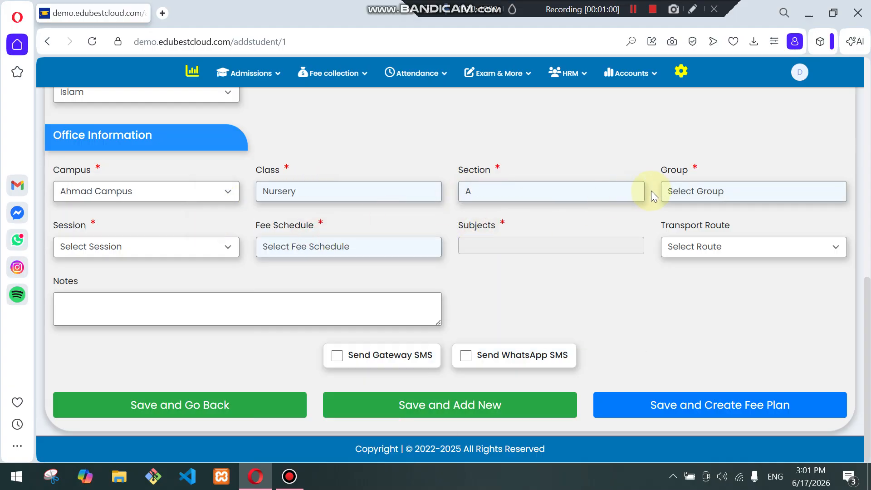
# Step: Set the student inquiry's group to N/A, session to 2022-2023 and fee schedule to Grade 1 to 8
pyautogui.click(673, 193)
pyautogui.click(674, 228)
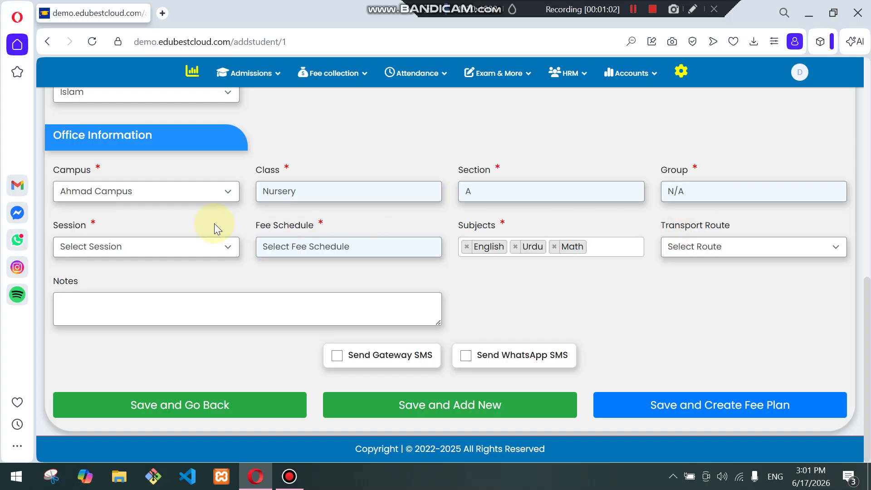
pyautogui.click(165, 246)
pyautogui.click(146, 286)
pyautogui.click(321, 247)
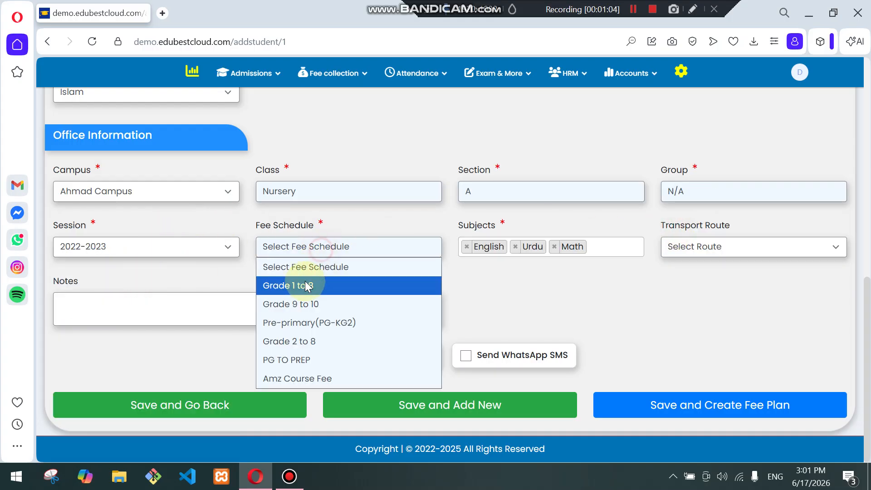
pyautogui.click(304, 283)
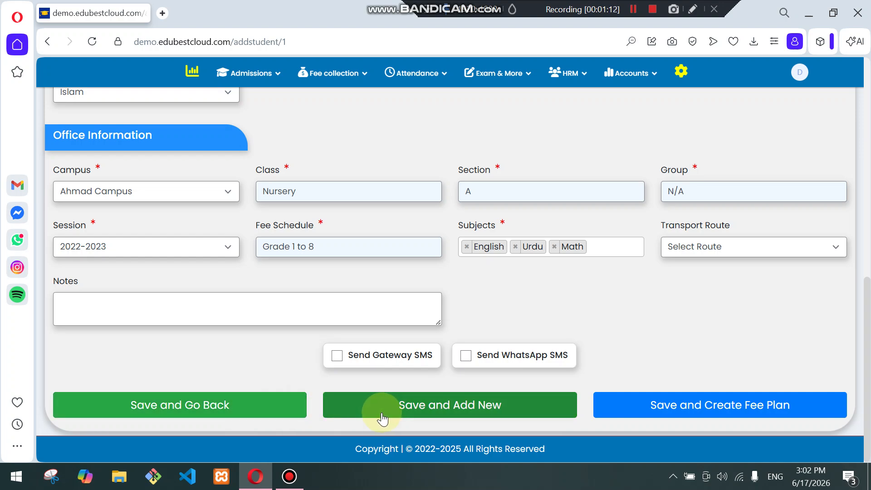
pyautogui.click(679, 421)
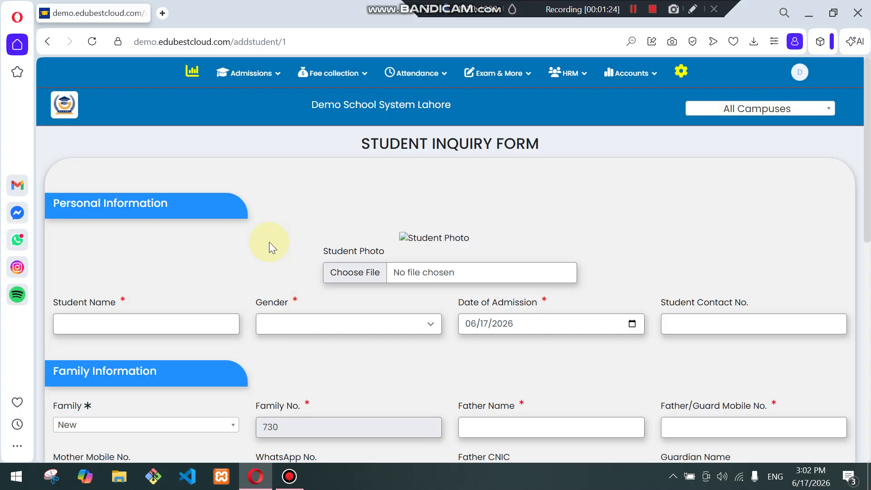
# Step: Return to the admission inquiries list and start a new family inquiry
pyautogui.moveTo(249, 74)
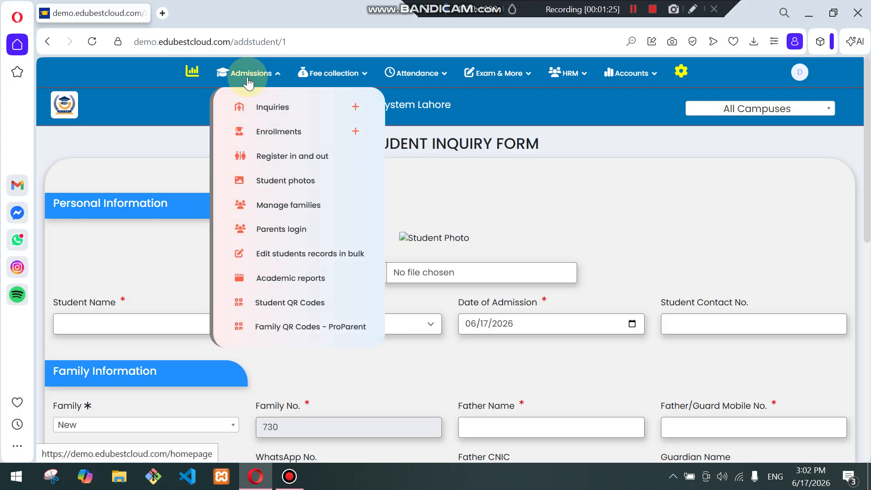
pyautogui.click(252, 108)
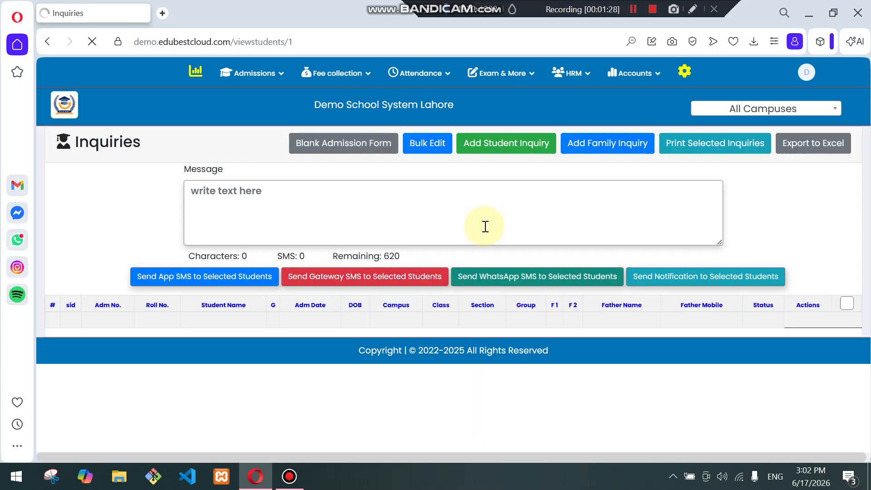
pyautogui.click(602, 155)
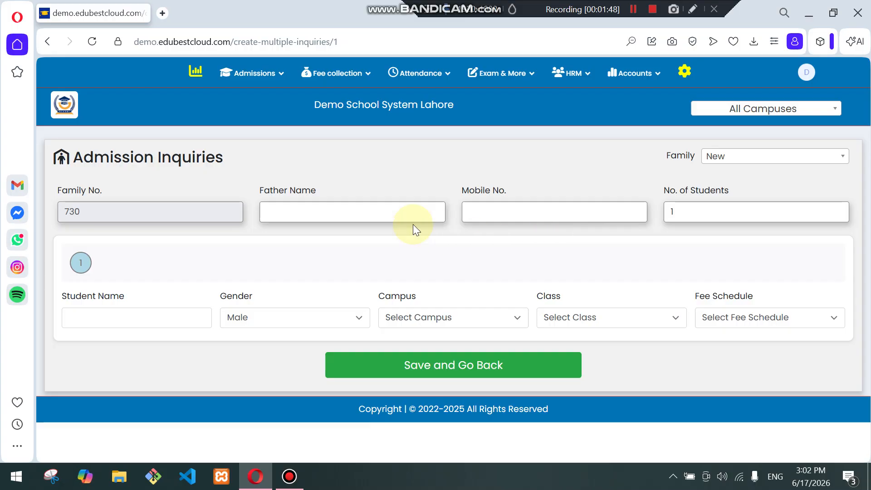
# Step: Set the number of students in the family inquiry to 2
pyautogui.click(366, 210)
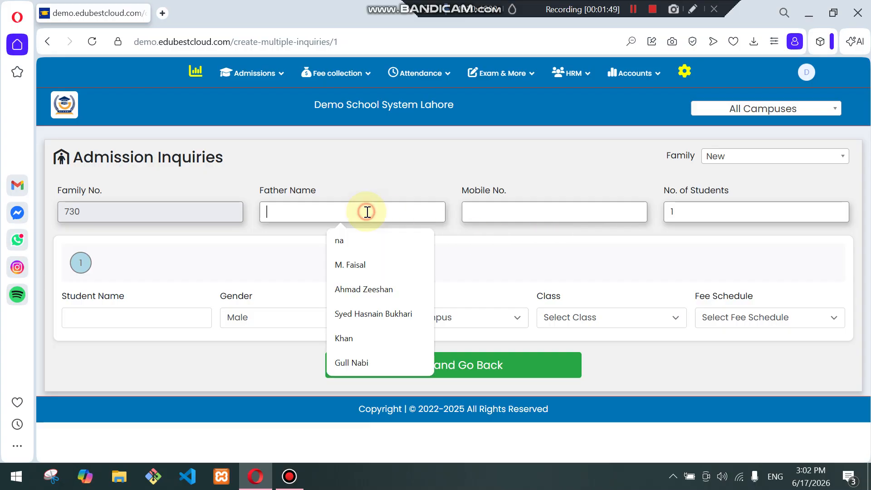
pyautogui.click(532, 221)
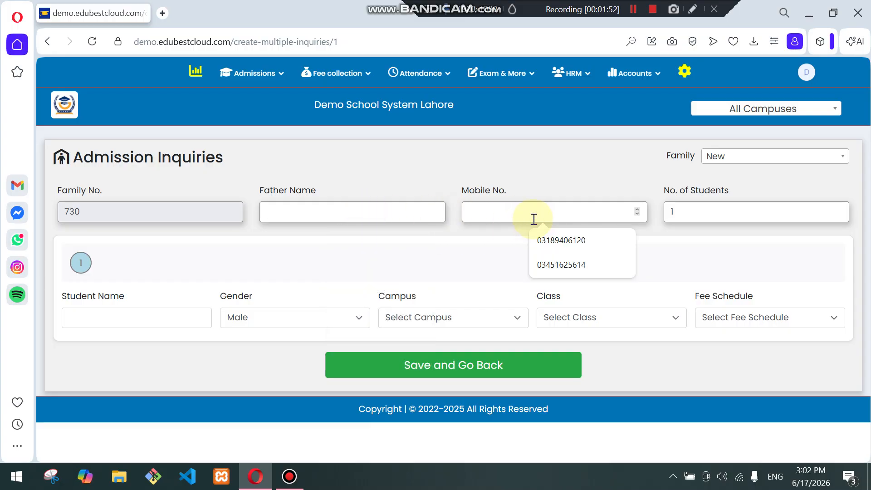
pyautogui.click(683, 217)
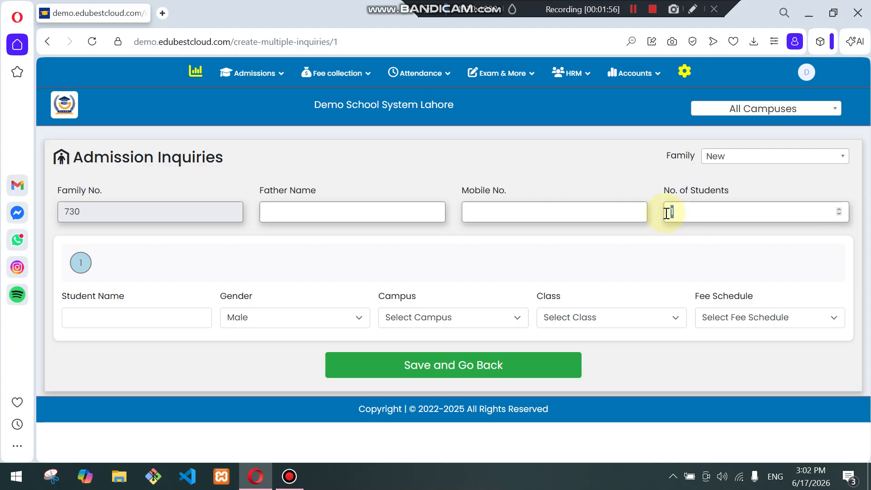
pyautogui.write('2')
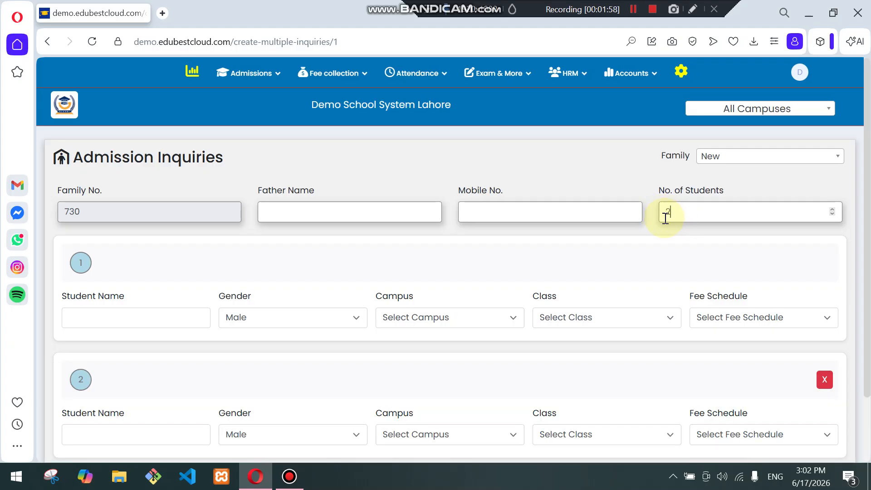
# Step: For the first student, choose Ahmad Campus, class Grade 4 and the Pre-primary(PG-KG2) fee schedule
pyautogui.scroll(-2, 642, 262)
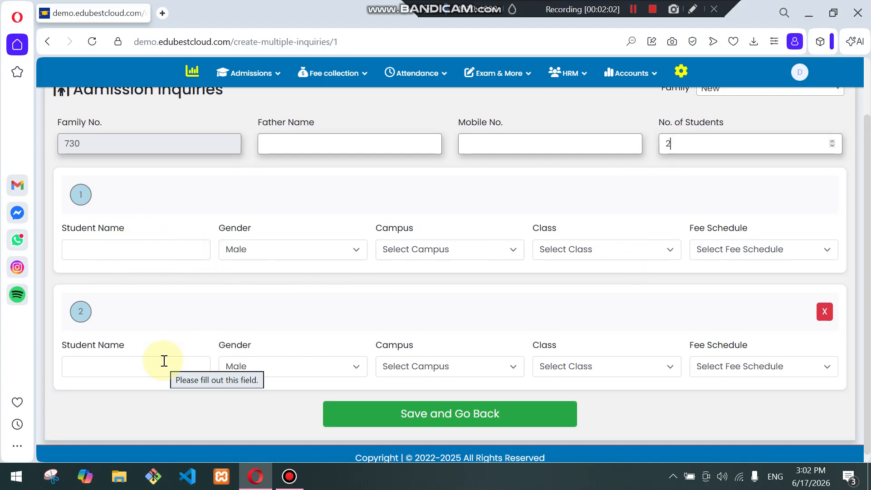
pyautogui.click(132, 253)
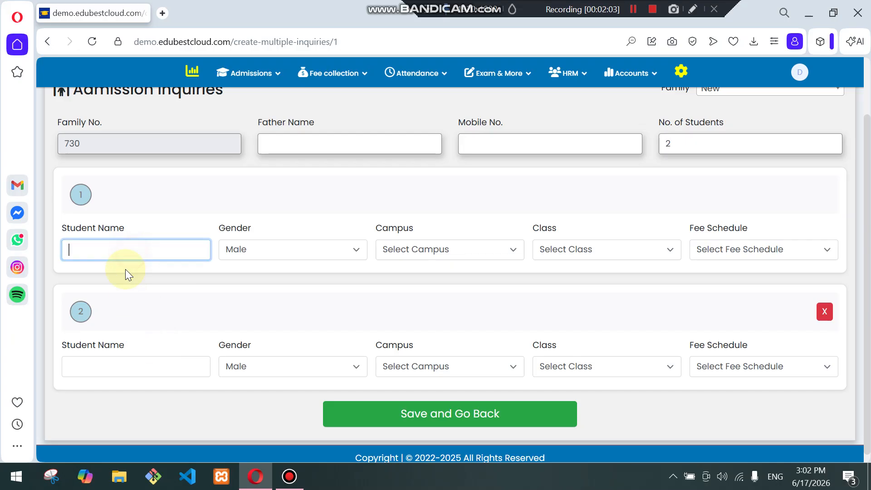
pyautogui.click(135, 358)
pyautogui.click(291, 264)
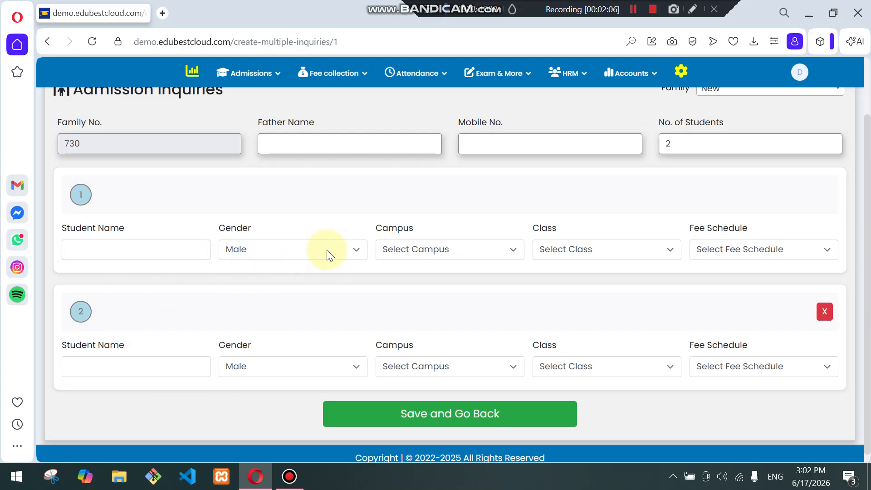
pyautogui.click(442, 250)
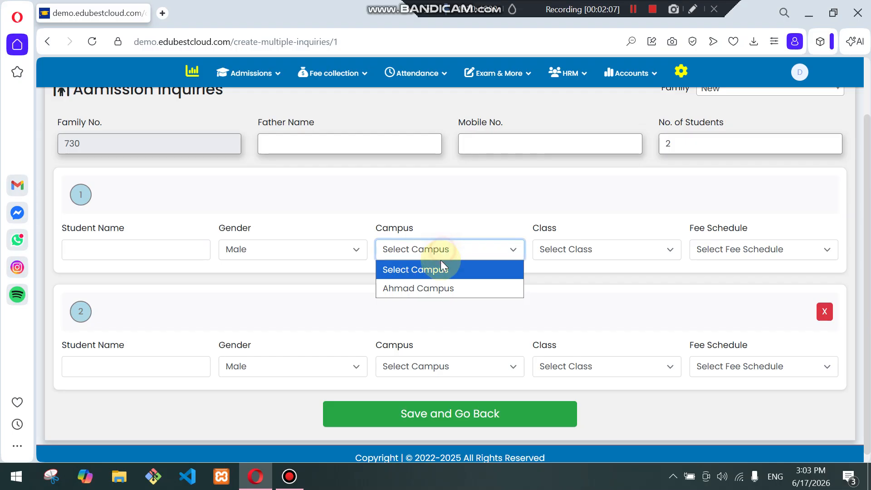
pyautogui.click(443, 287)
pyautogui.click(560, 259)
pyautogui.click(561, 177)
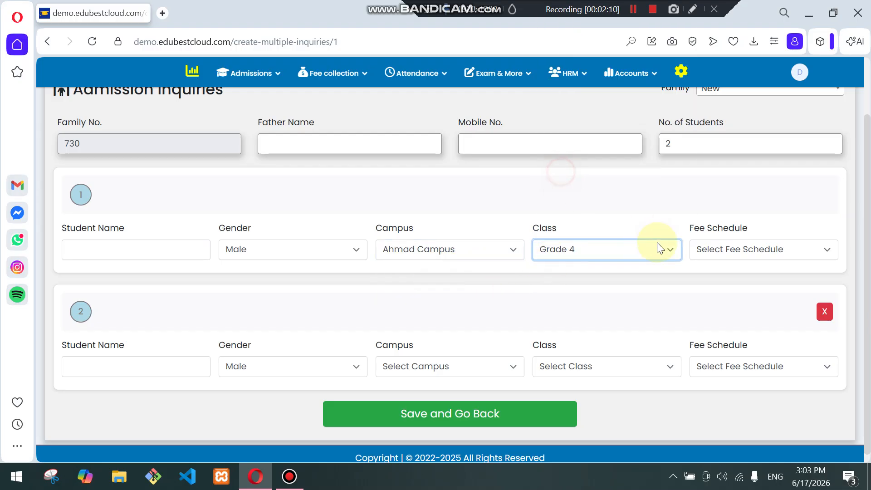
pyautogui.click(744, 249)
pyautogui.click(744, 289)
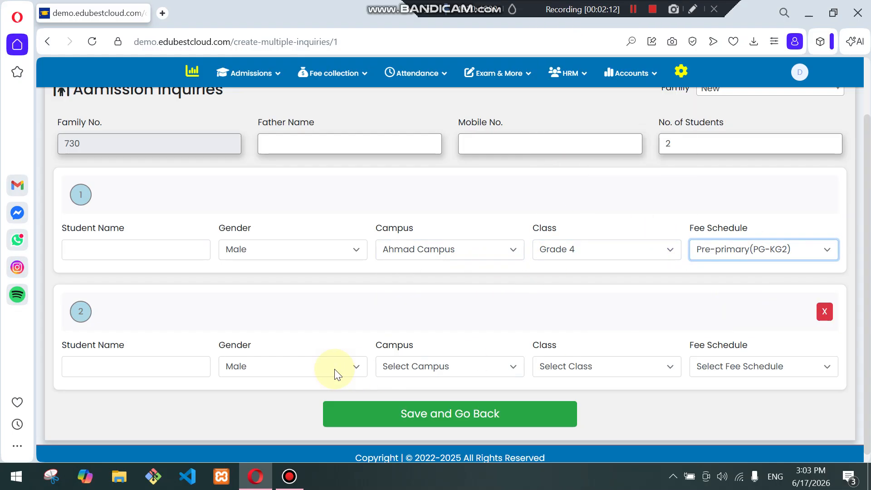
# Step: Enter "cvxvx" as the second student's name and "vxvxvx" as the first student's name
pyautogui.click(154, 366)
pyautogui.write('cvxvx')
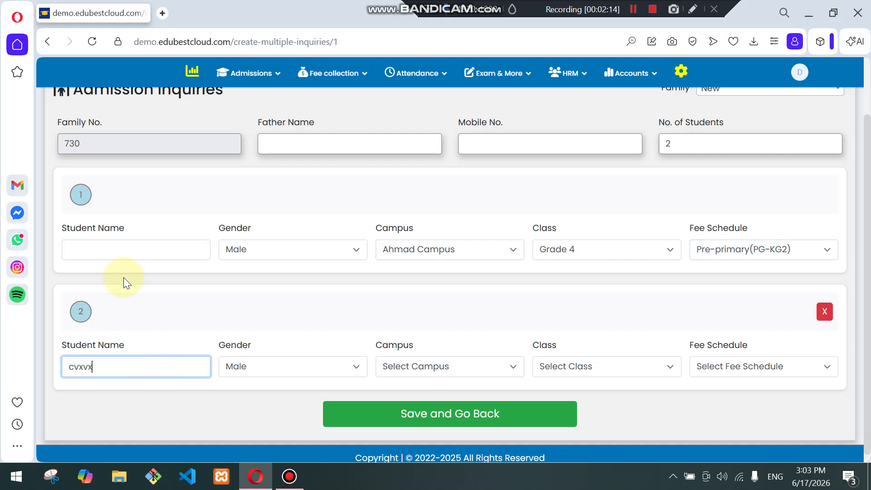
pyautogui.click(122, 250)
pyautogui.write('vxvxvx')
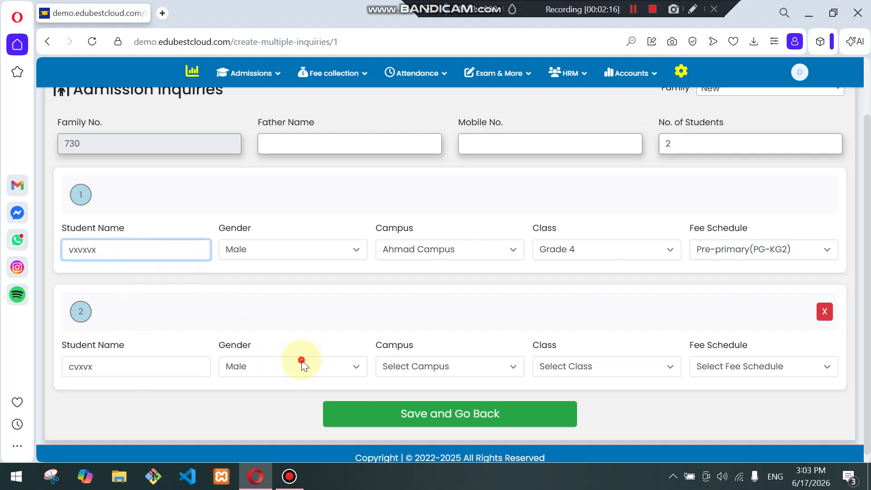
# Step: Set the second student to Female, Ahmad Campus, class Grade 6 and the Grade 1 to 8 fee schedule
pyautogui.click(302, 362)
pyautogui.click(282, 405)
pyautogui.click(441, 368)
pyautogui.click(434, 401)
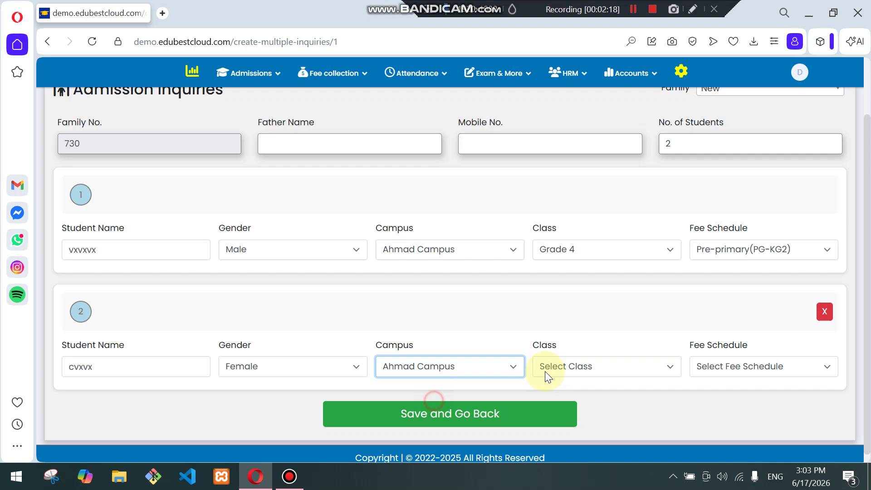
pyautogui.click(546, 371)
pyautogui.click(589, 254)
pyautogui.click(709, 365)
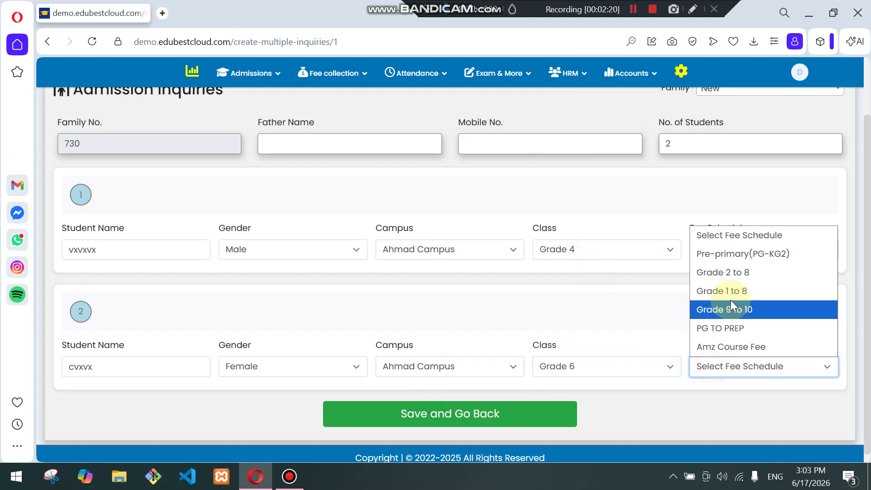
pyautogui.click(730, 293)
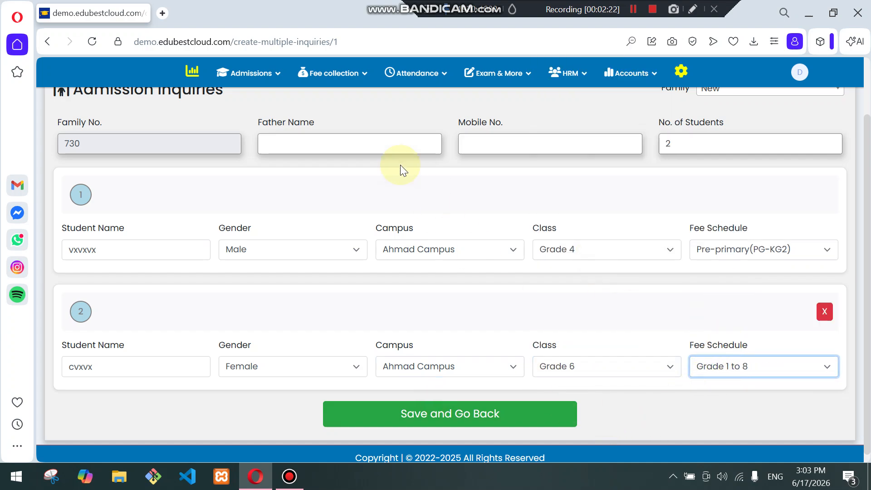
# Step: Enter "sfsfsfs" as the father's name, fill in the family's mobile number and save the family inquiry
pyautogui.click(360, 140)
pyautogui.write('sfsfsfs')
pyautogui.click(513, 145)
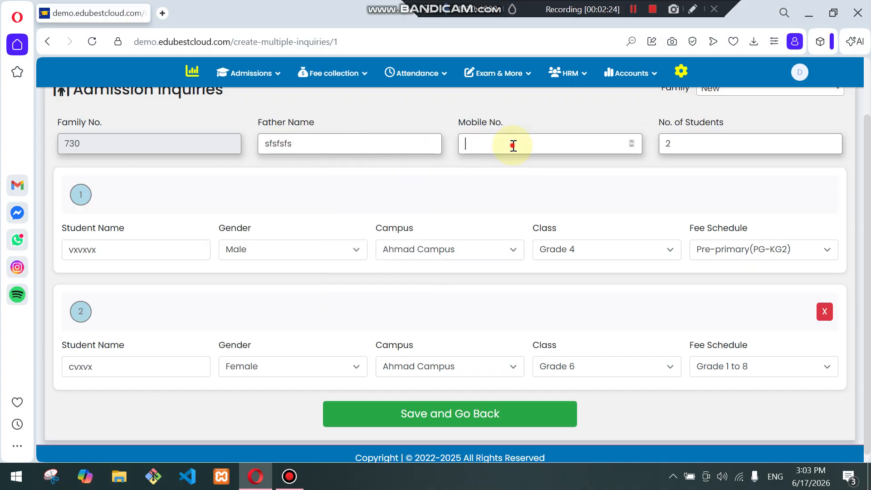
pyautogui.write('4564564564')
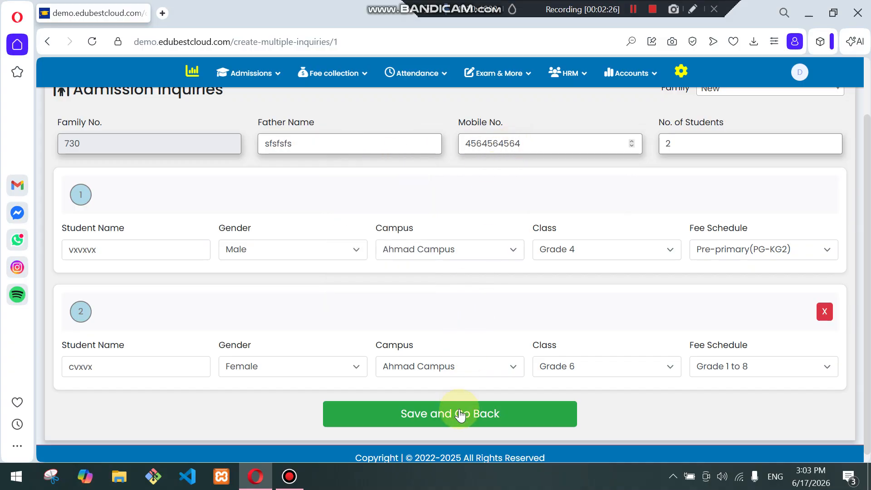
pyautogui.click(460, 418)
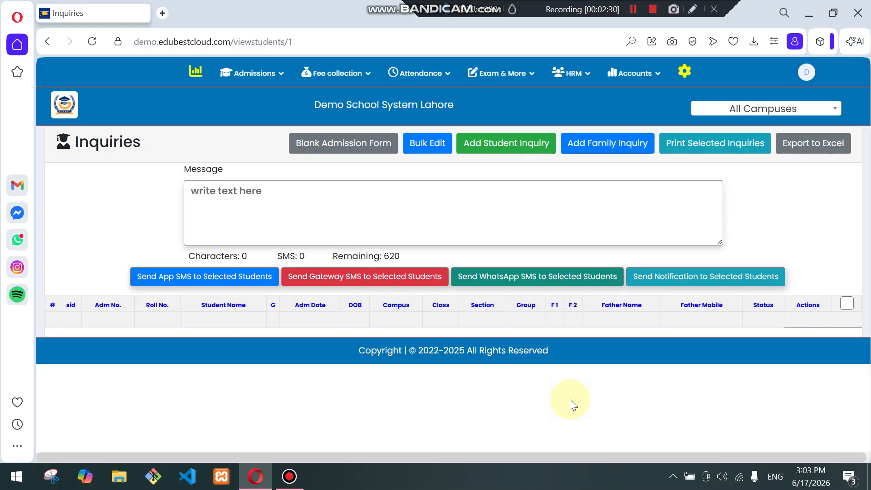
# Step: Select the inquiries of the two new students cvxvx and vxvxvx and generate their printable inquiry forms
pyautogui.scroll(-3, 164, 330)
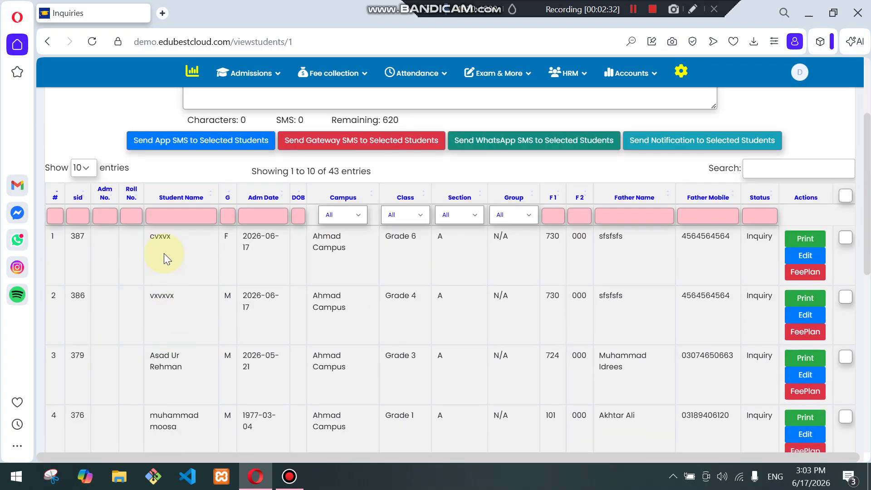
pyautogui.moveTo(155, 241); pyautogui.dragTo(459, 306)
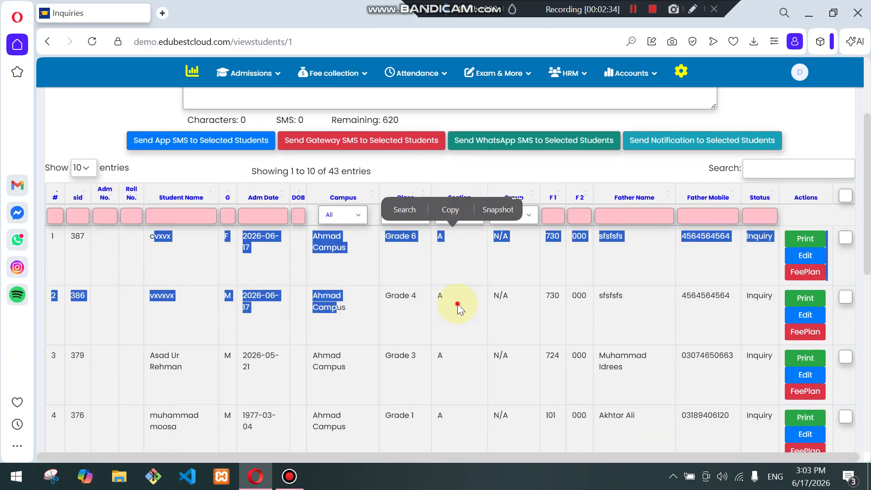
pyautogui.click(716, 294)
pyautogui.click(846, 297)
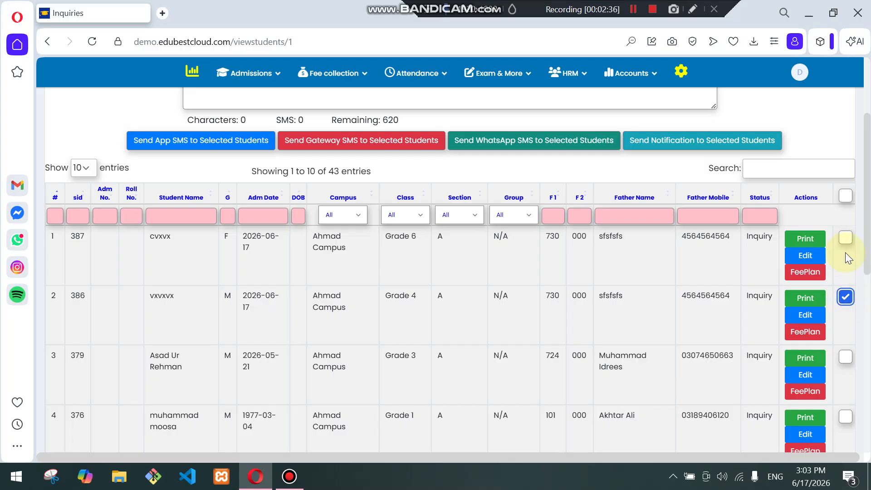
pyautogui.click(846, 238)
pyautogui.scroll(3, 679, 334)
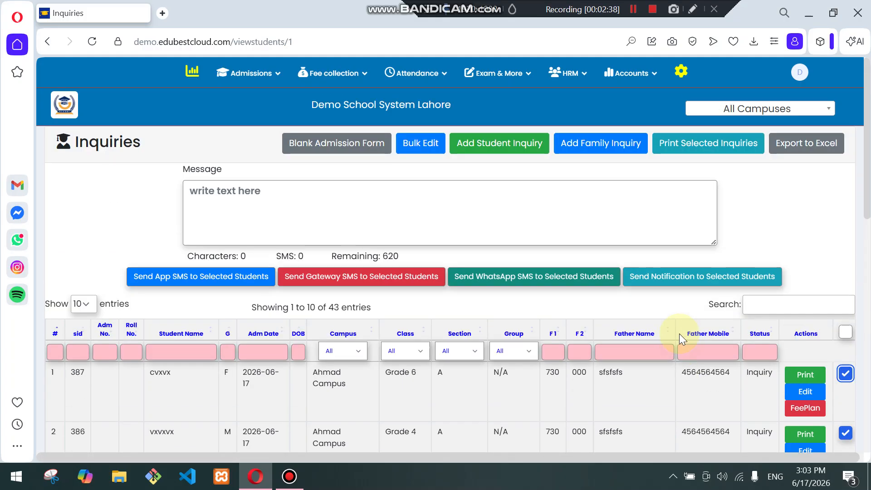
pyautogui.click(705, 151)
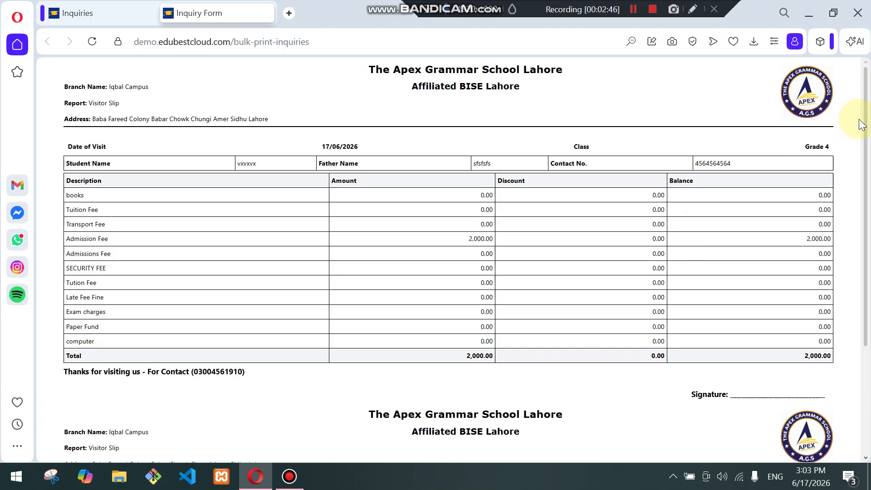
# Step: Review the visitor slips of both students, including the fee descriptions, amounts and totals
pyautogui.scroll(-2, 857, 146)
pyautogui.scroll(-1, 849, 218)
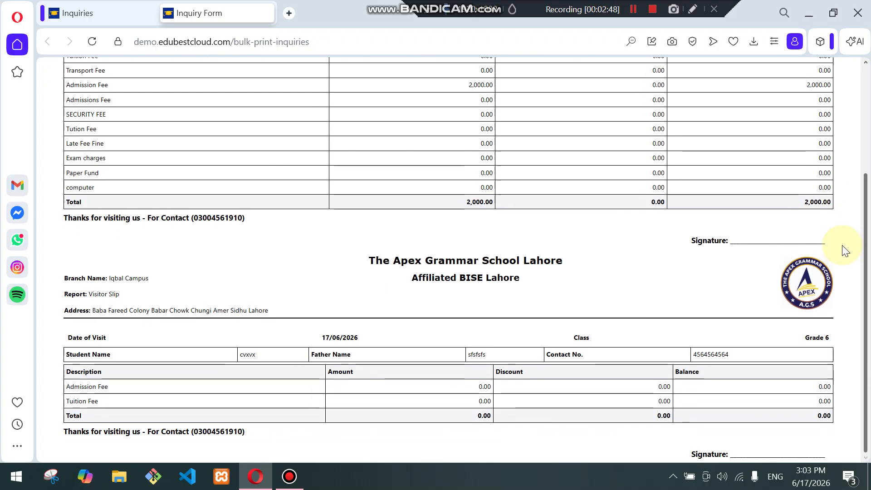
pyautogui.scroll(3, 856, 195)
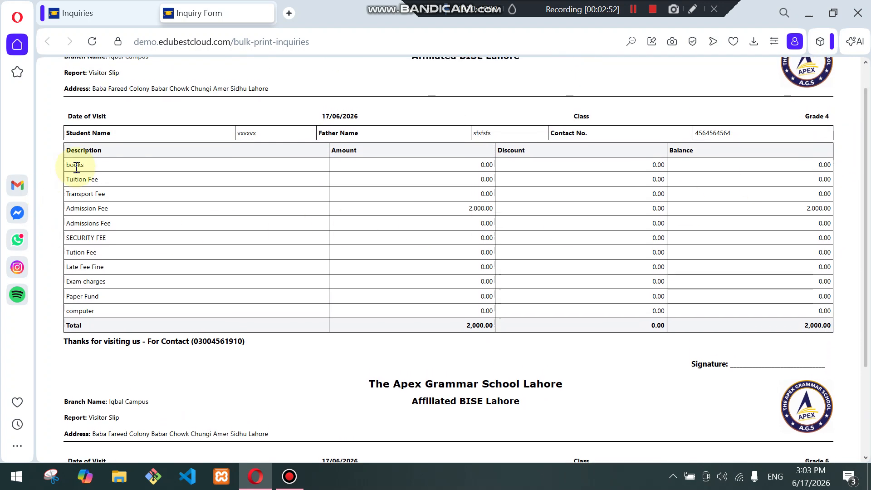
pyautogui.moveTo(74, 163); pyautogui.dragTo(401, 286)
pyautogui.moveTo(453, 328); pyautogui.dragTo(499, 331)
pyautogui.click(507, 351)
pyautogui.scroll(-3, 447, 369)
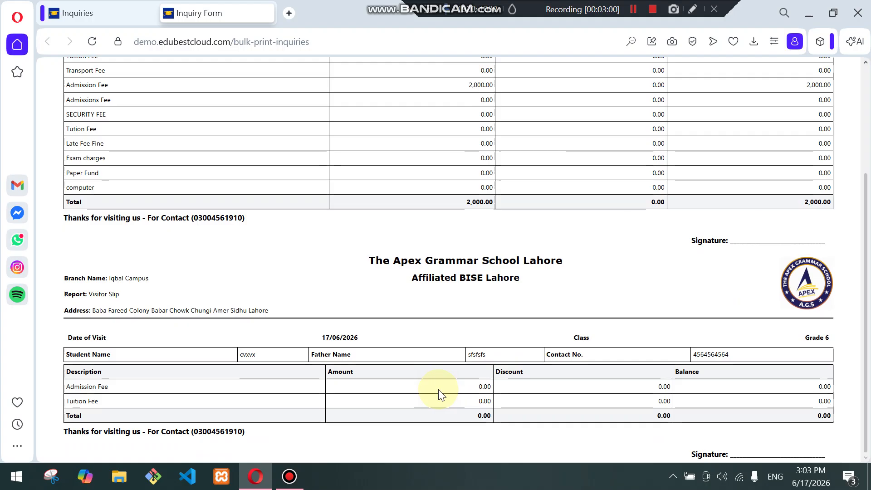
pyautogui.scroll(4, 449, 363)
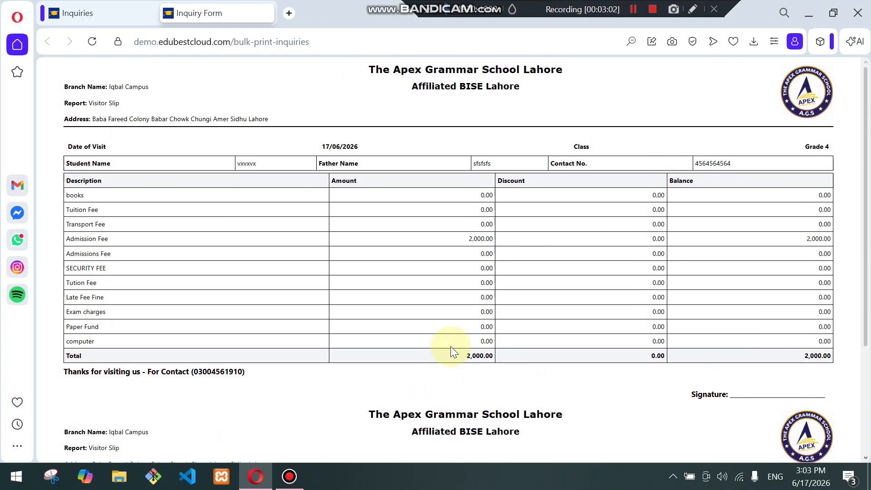
# Step: Preview the printout of the two visitor slips, check each student's slip and cancel printing
pyautogui.rightClick(382, 232)
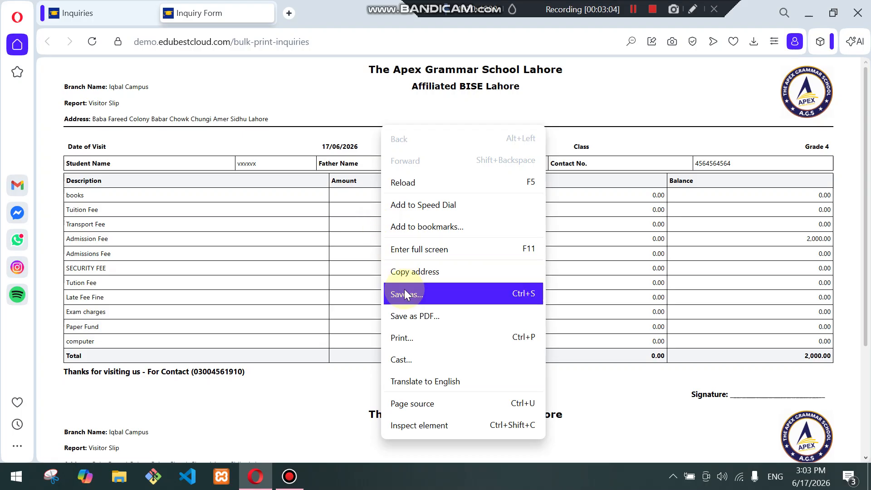
pyautogui.click(408, 339)
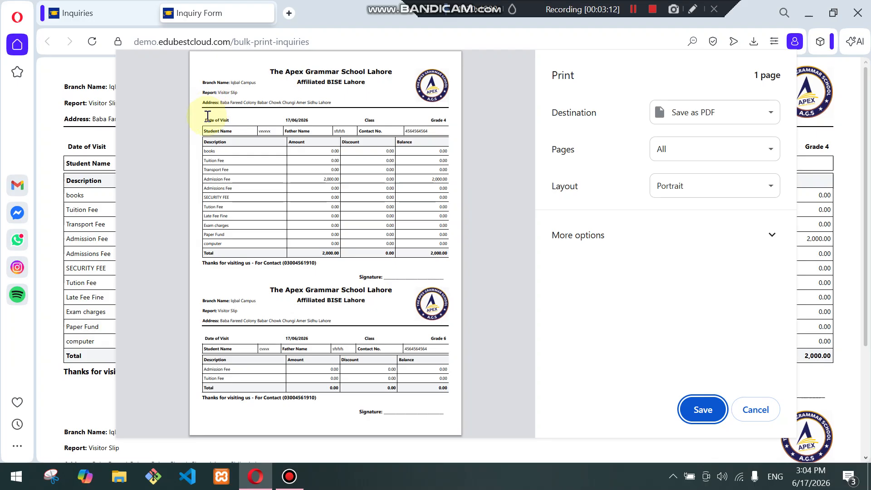
pyautogui.moveTo(208, 116); pyautogui.dragTo(315, 121)
pyautogui.click(290, 169)
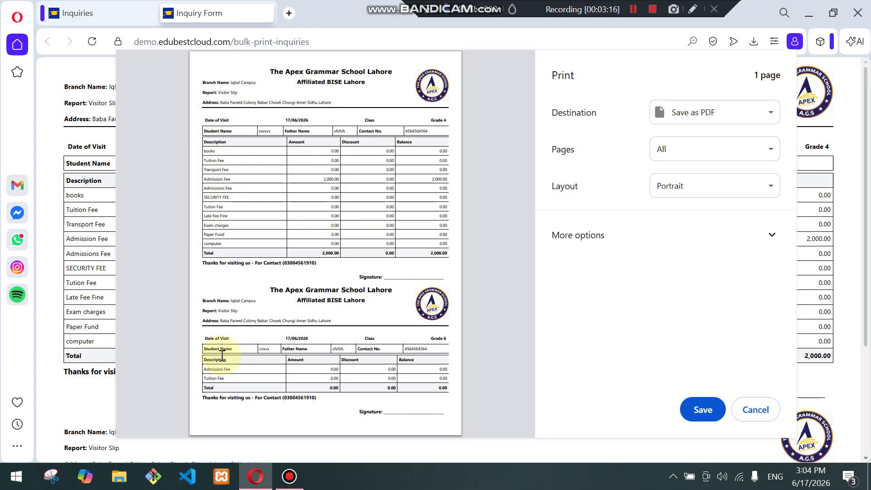
pyautogui.moveTo(205, 349); pyautogui.dragTo(399, 395)
pyautogui.click(398, 395)
pyautogui.click(754, 411)
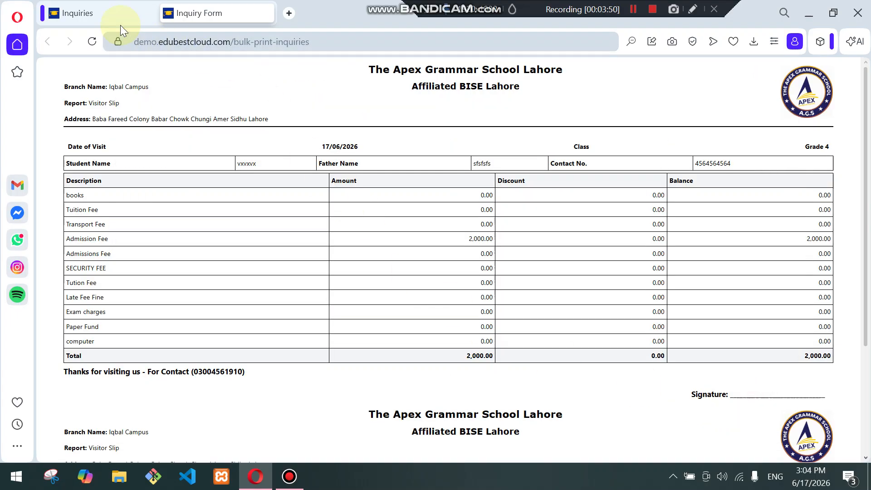
# Step: Return to the inquiries list and deselect both students of the new family
pyautogui.click(117, 14)
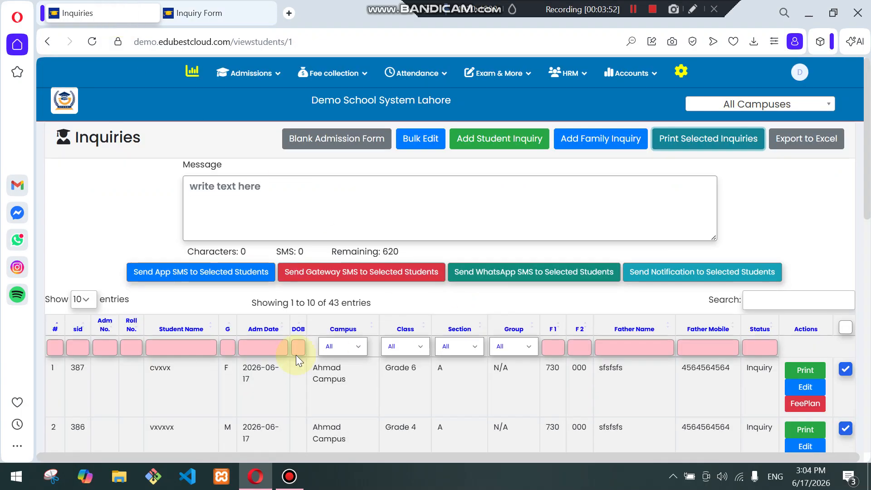
pyautogui.scroll(-1, 613, 336)
pyautogui.click(846, 305)
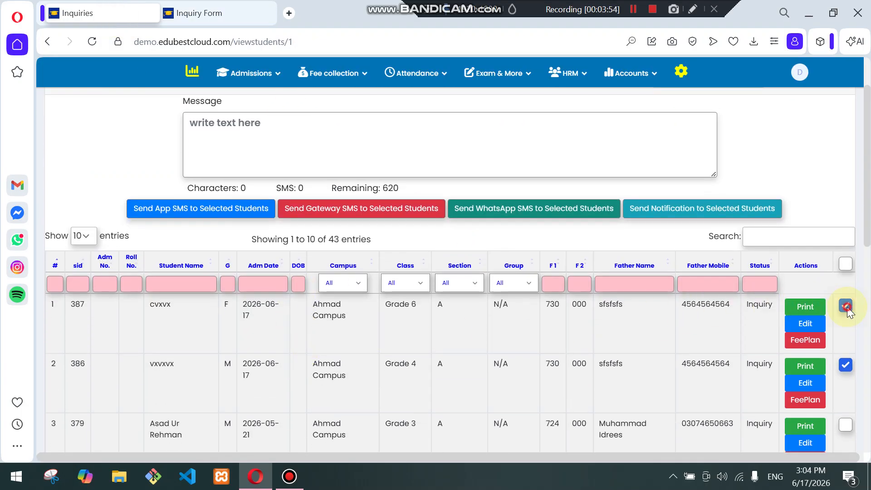
pyautogui.click(845, 365)
pyautogui.click(743, 372)
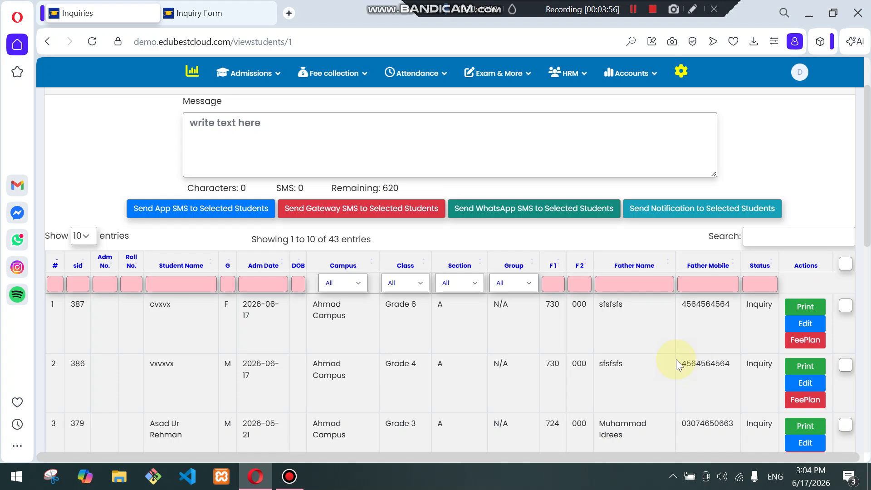
# Step: Open the inquiry of the student cvxvx for editing
pyautogui.scroll(-3, 676, 359)
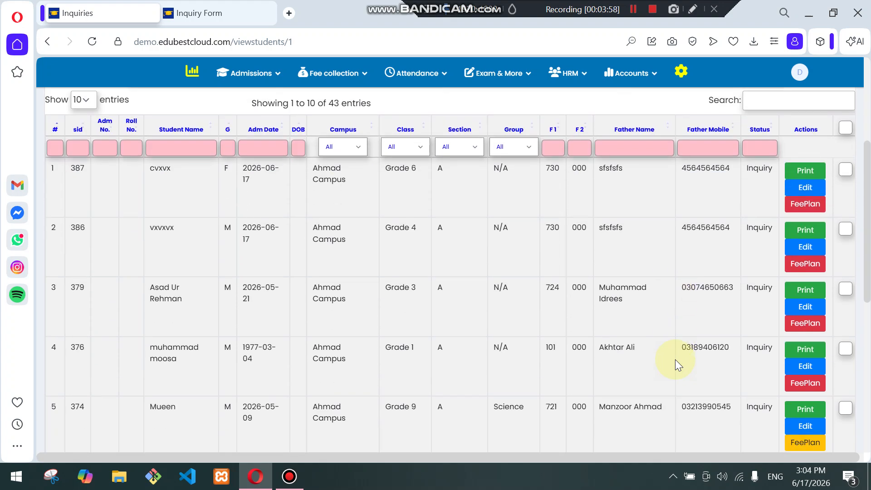
pyautogui.doubleClick(161, 171)
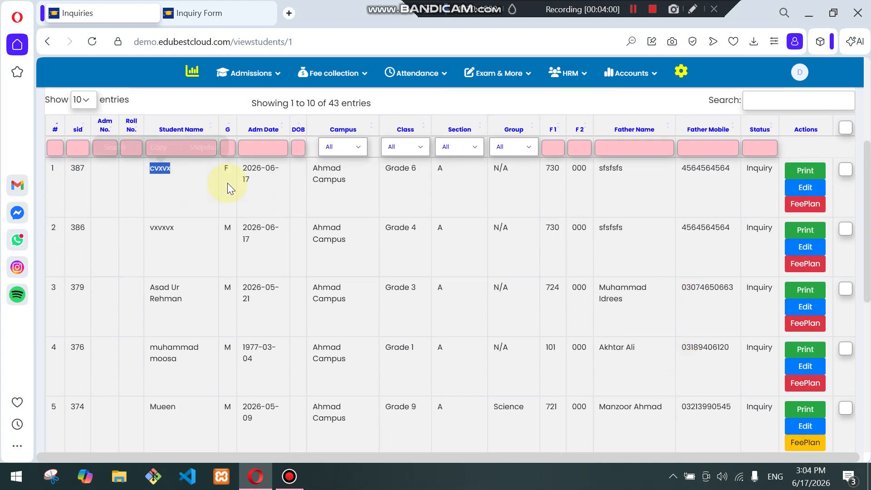
pyautogui.click(245, 184)
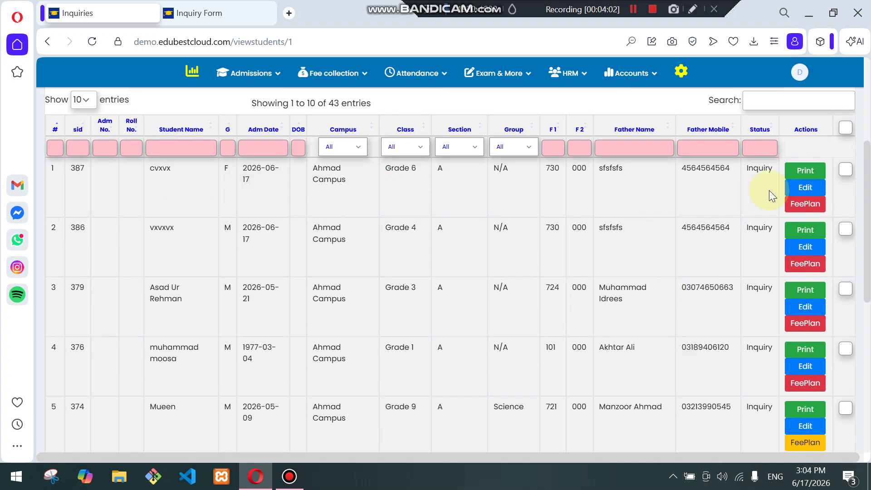
pyautogui.click(804, 189)
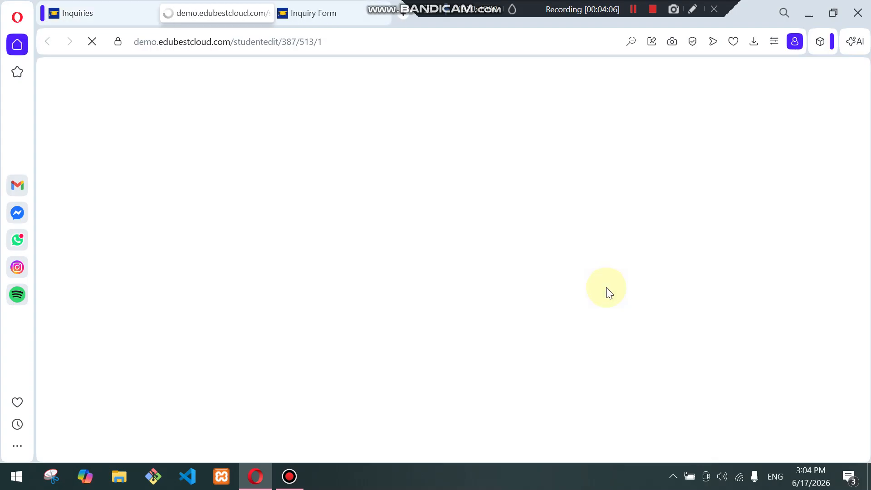
# Step: Look through the student, family and office information in the edit form
pyautogui.scroll(-3, 618, 271)
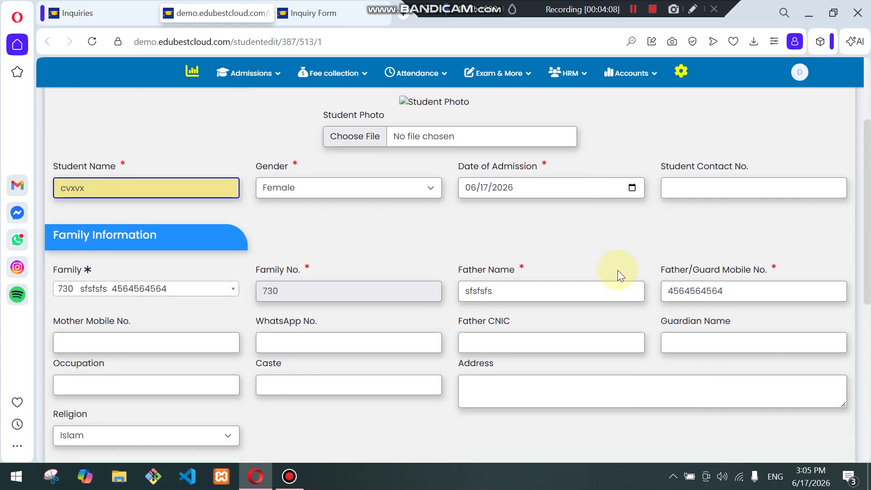
pyautogui.scroll(-2, 620, 272)
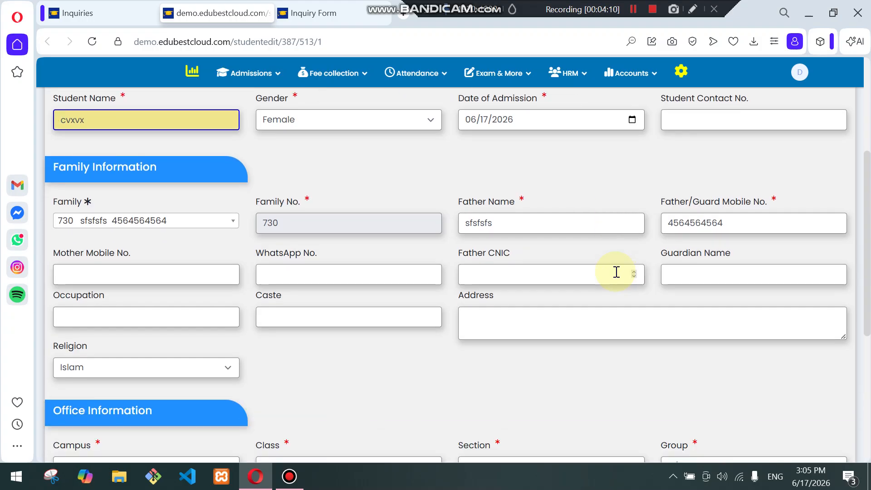
pyautogui.scroll(-4, 615, 272)
pyautogui.scroll(3, 614, 272)
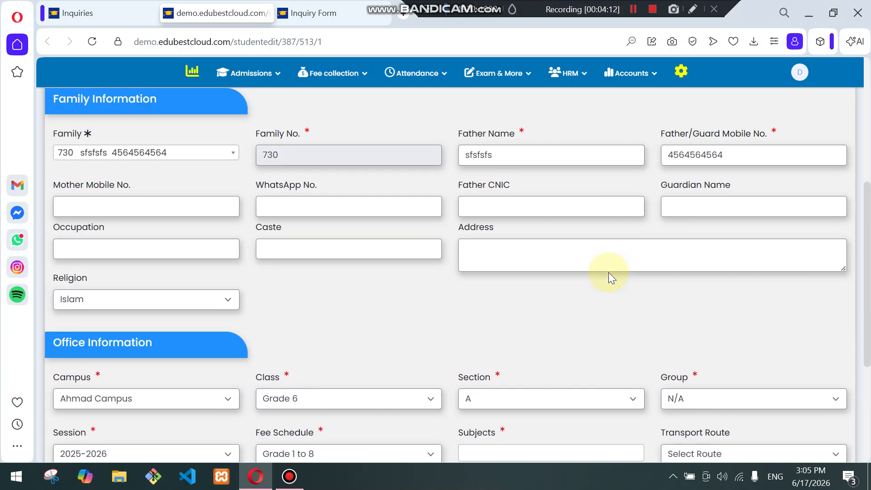
pyautogui.click(547, 260)
pyautogui.click(420, 251)
pyautogui.click(384, 292)
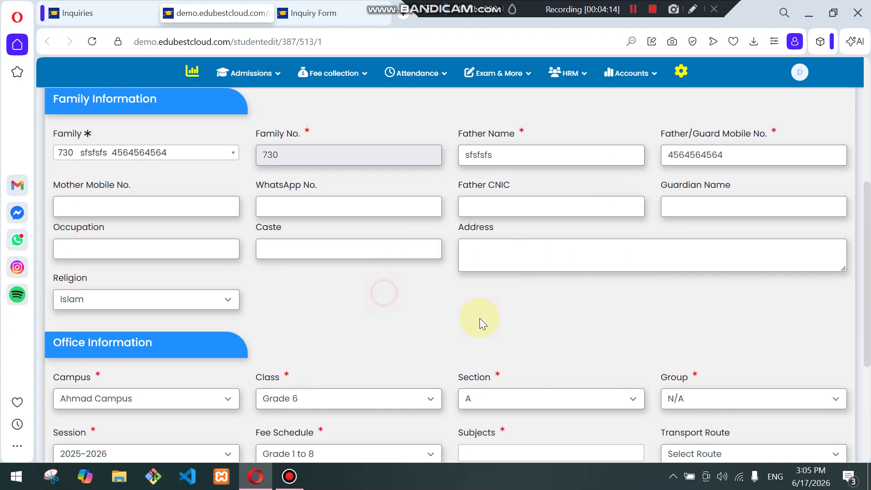
pyautogui.scroll(-4, 480, 318)
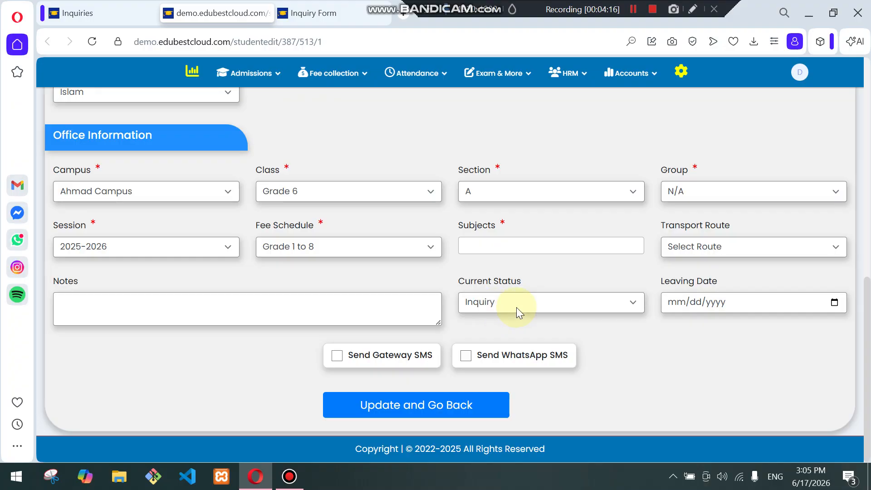
# Step: Set the student's current status to Enrolled and save the update
pyautogui.moveTo(491, 284); pyautogui.dragTo(539, 285)
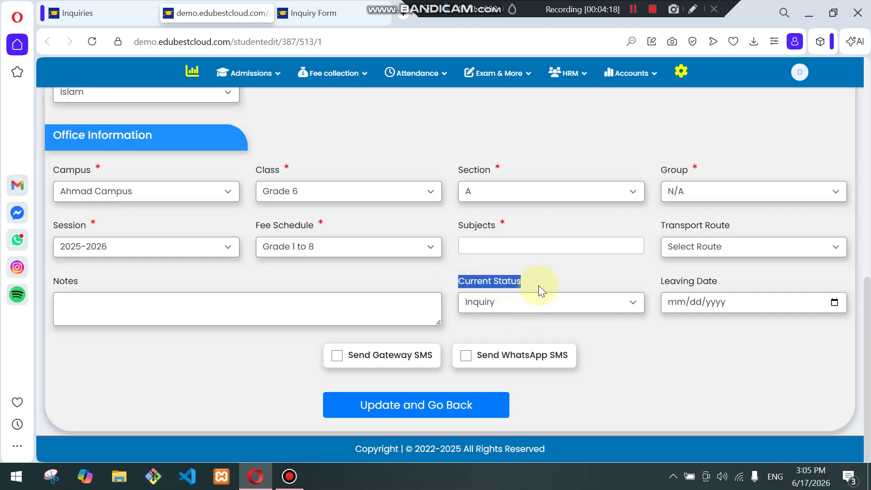
pyautogui.click(538, 285)
pyautogui.click(530, 301)
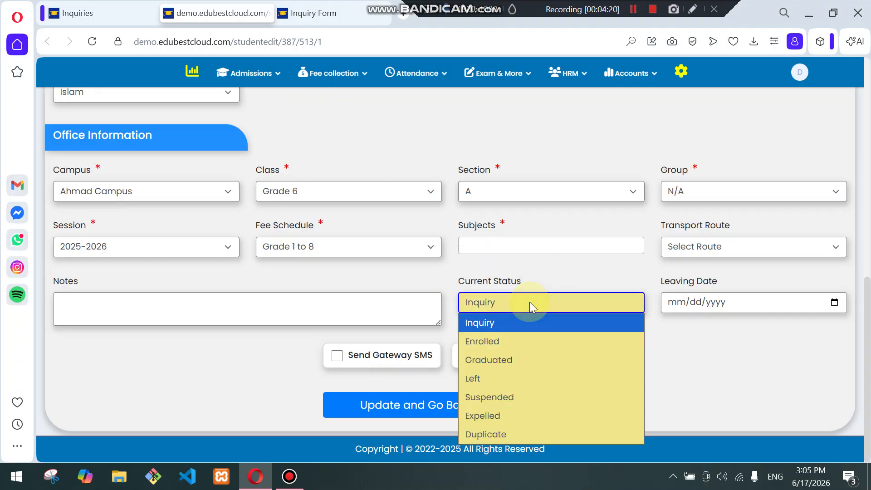
pyautogui.click(510, 340)
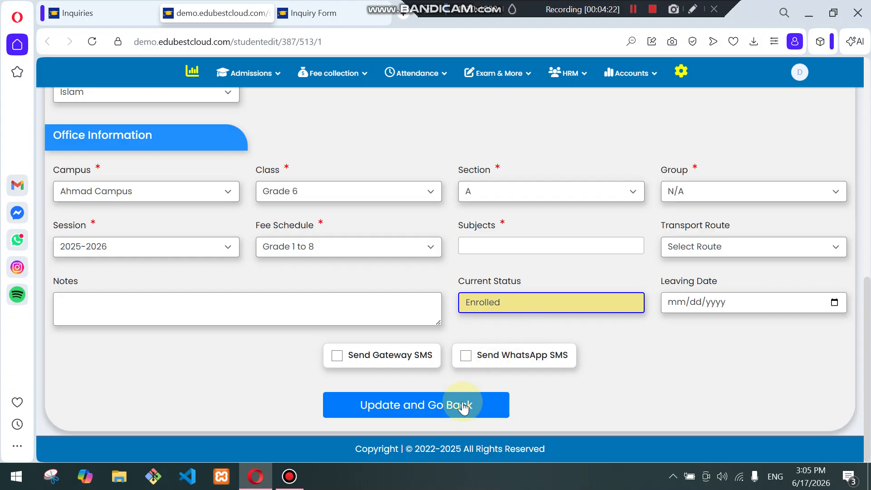
pyautogui.click(458, 417)
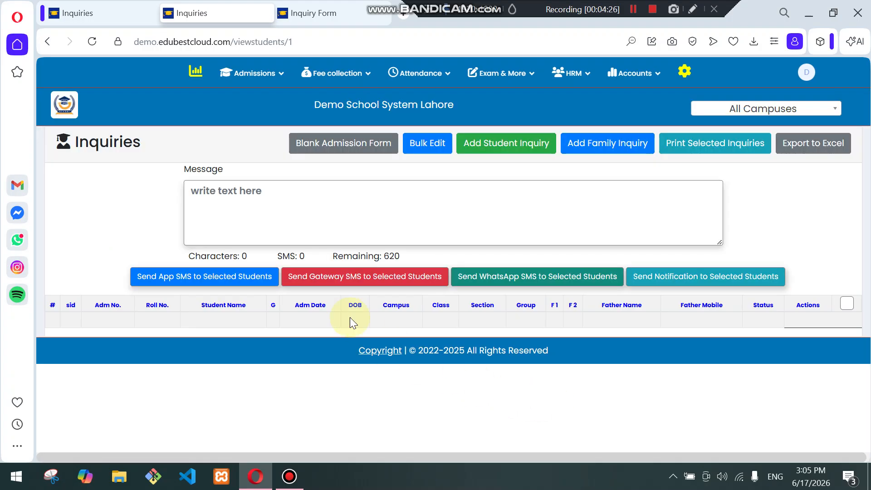
# Step: Check the updated inquiries list for the family's remaining student vxvxvx and that student's status
pyautogui.scroll(-1, 135, 200)
pyautogui.scroll(-3, 138, 205)
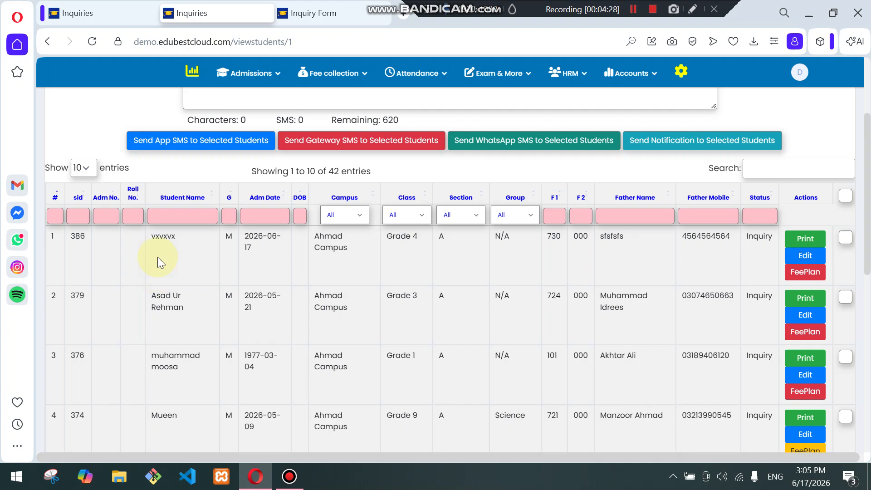
pyautogui.moveTo(154, 238); pyautogui.dragTo(618, 248)
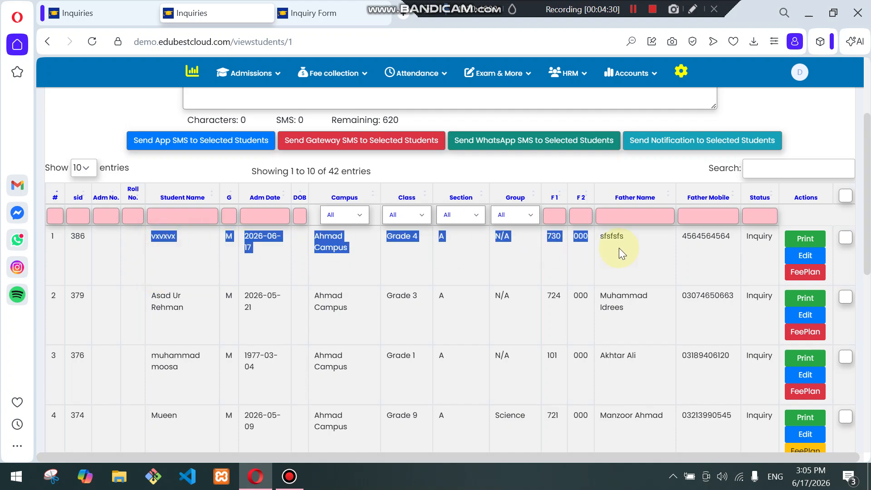
pyautogui.moveTo(769, 242); pyautogui.dragTo(774, 241)
pyautogui.click(759, 254)
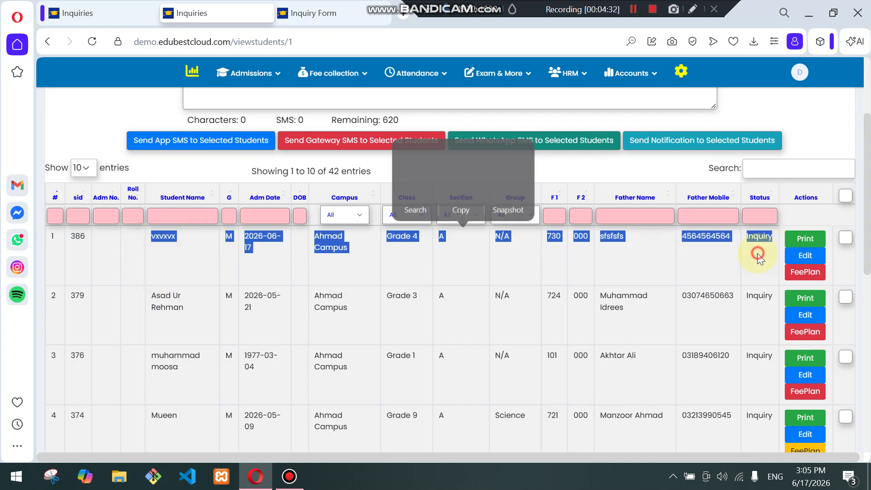
# Step: Edit the inquiry of the family's Grade 4 student, set the current status to Enrolled and save the update
pyautogui.click(803, 257)
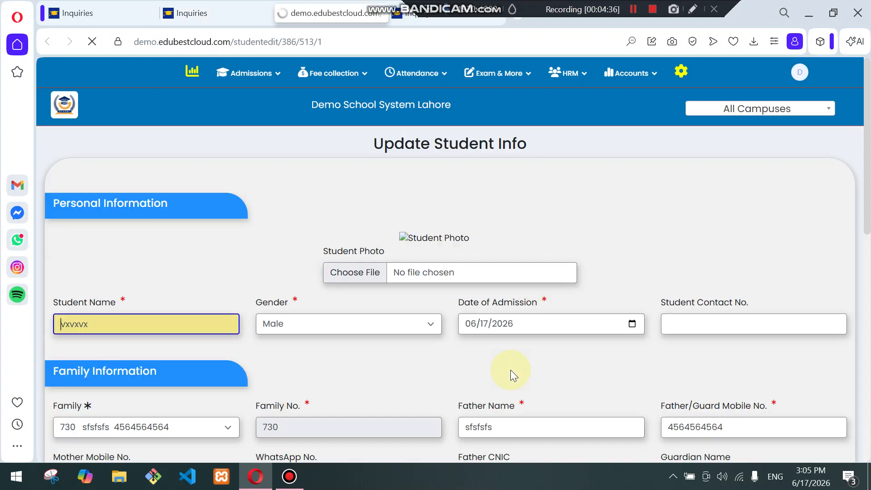
pyautogui.scroll(-3, 541, 342)
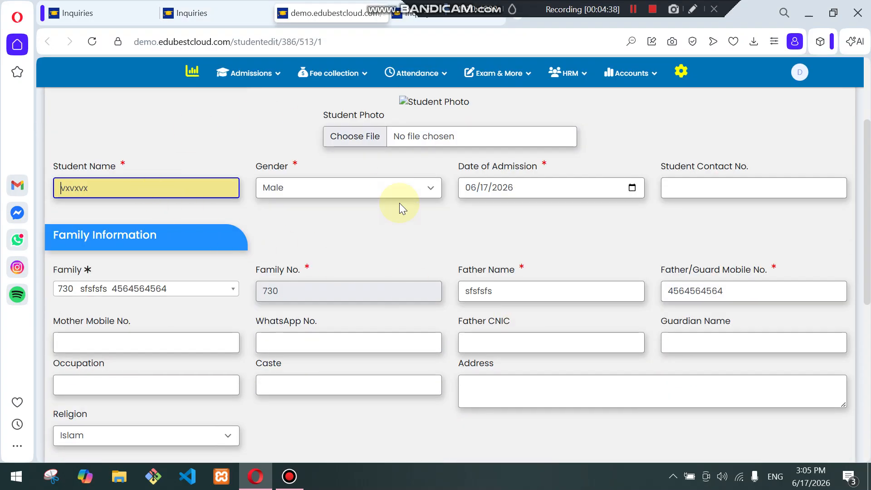
pyautogui.scroll(-8, 436, 254)
pyautogui.click(499, 303)
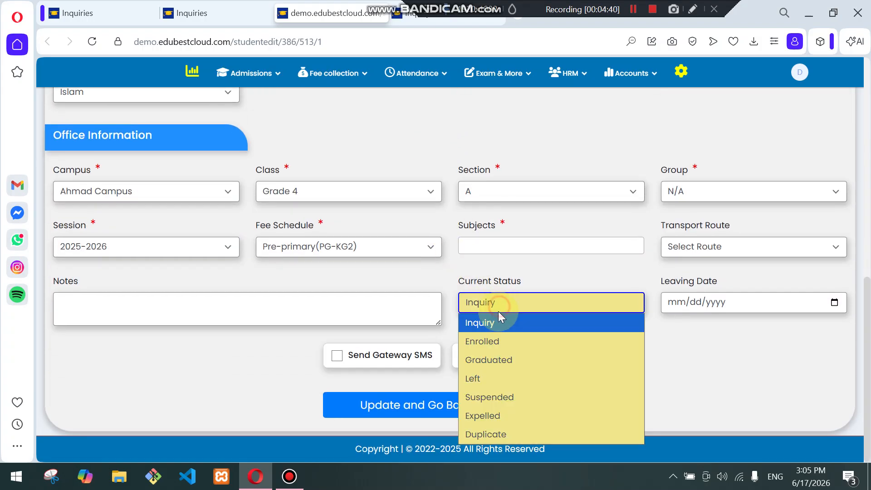
pyautogui.click(492, 340)
pyautogui.click(465, 412)
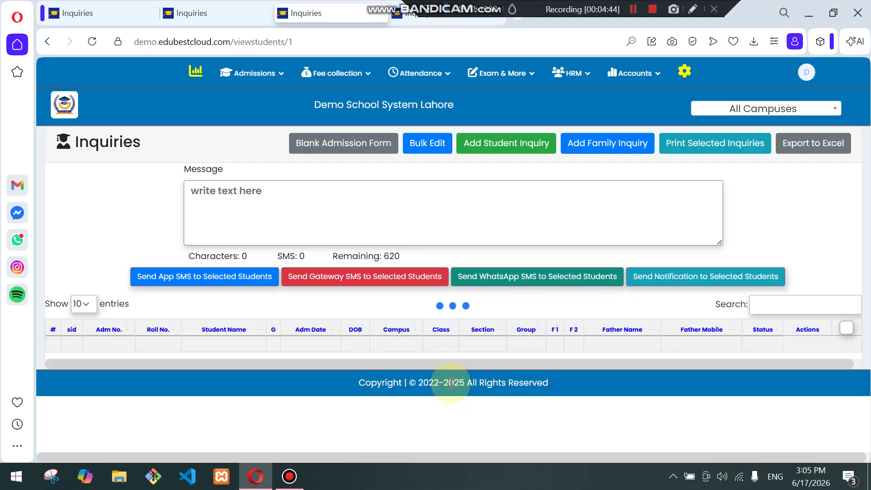
# Step: Check the updated inquiries list, and open the Enrollments list to look for the family's two students
pyautogui.scroll(-3, 174, 254)
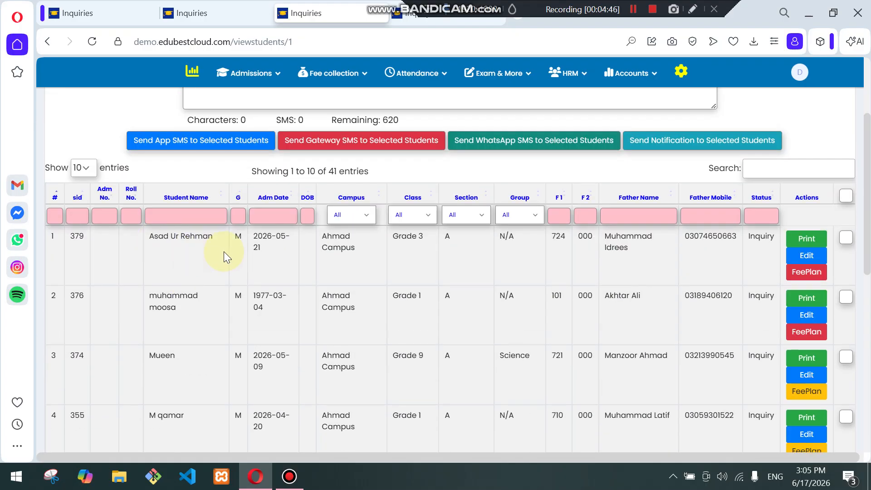
pyautogui.scroll(3, 216, 251)
pyautogui.click(247, 73)
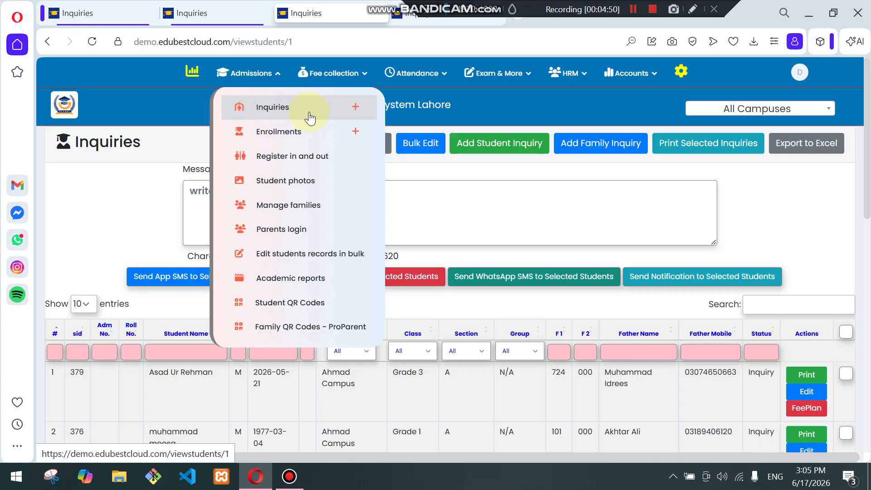
pyautogui.click(306, 136)
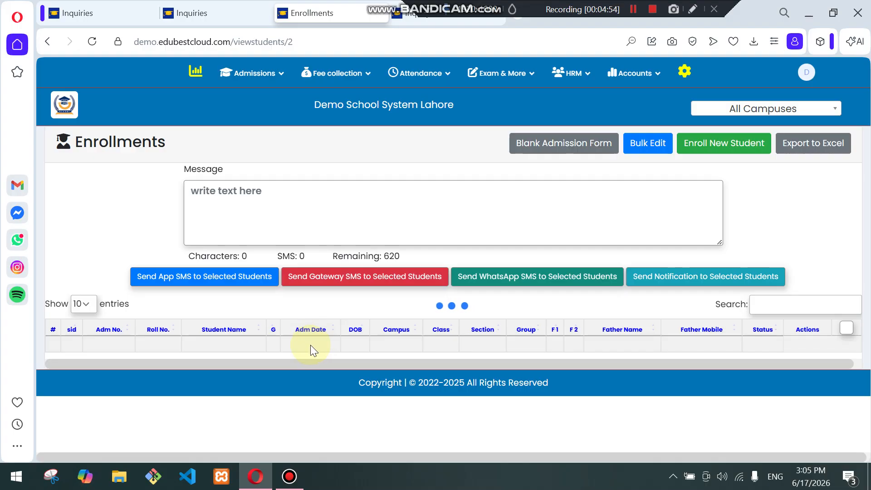
pyautogui.scroll(-2, 621, 362)
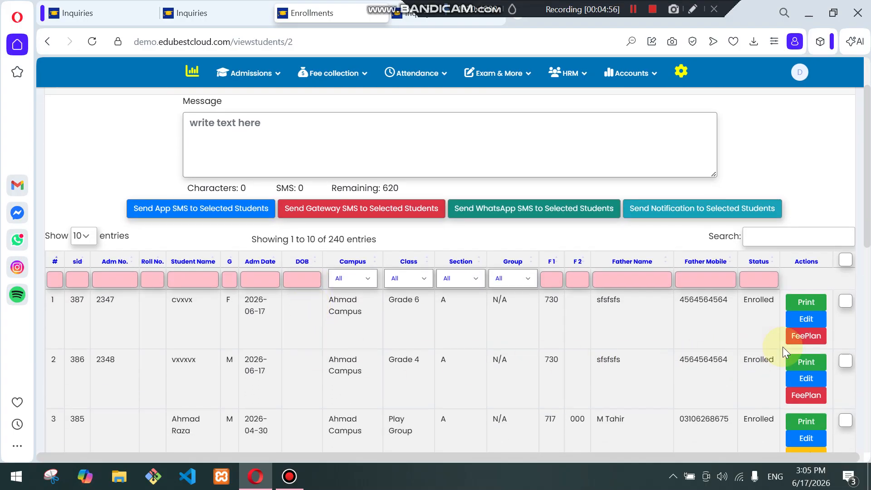
# Step: View the fee plan creation form of the newly enrolled Grade 6 student and return to the Enrollments list
pyautogui.click(810, 340)
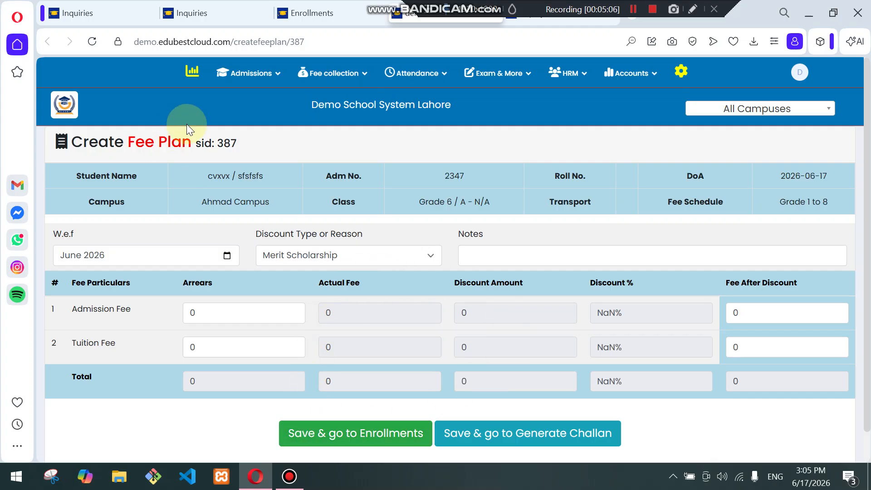
pyautogui.click(217, 83)
pyautogui.click(244, 130)
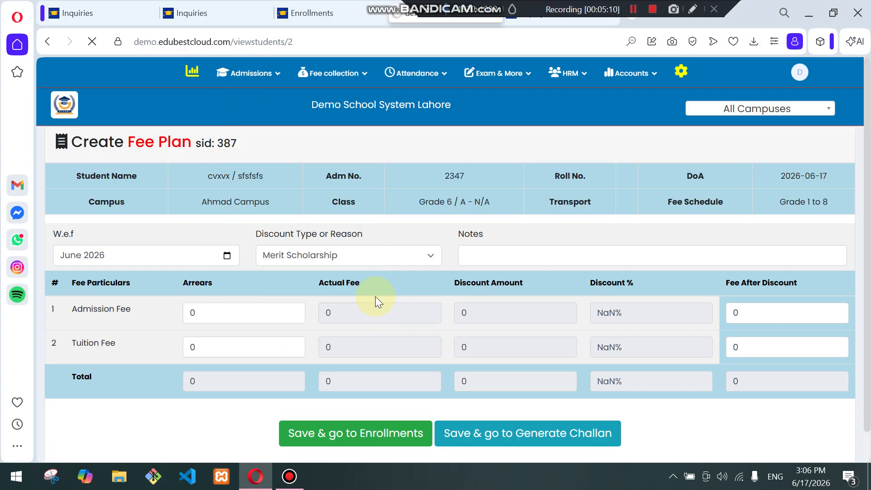